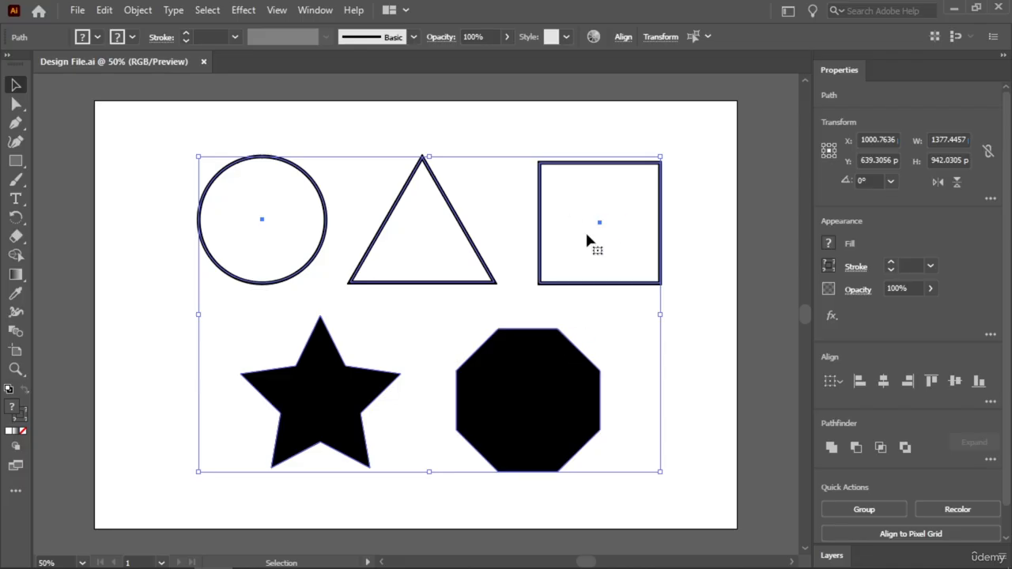
Delete the black octagon and undo the deletion.
{"action": "left_click", "coordinate": [695, 325]}
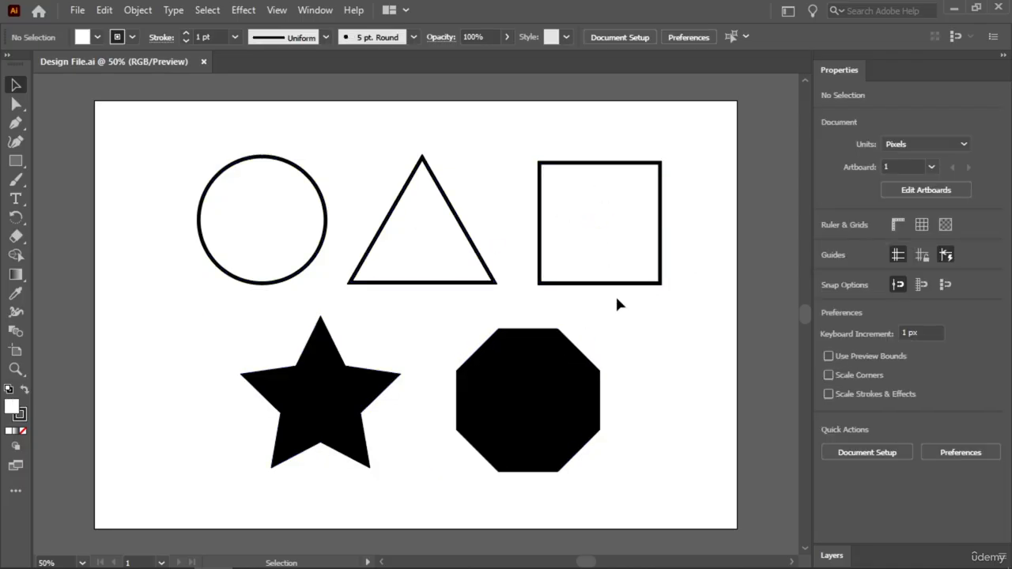
{"action": "left_click", "coordinate": [521, 375]}
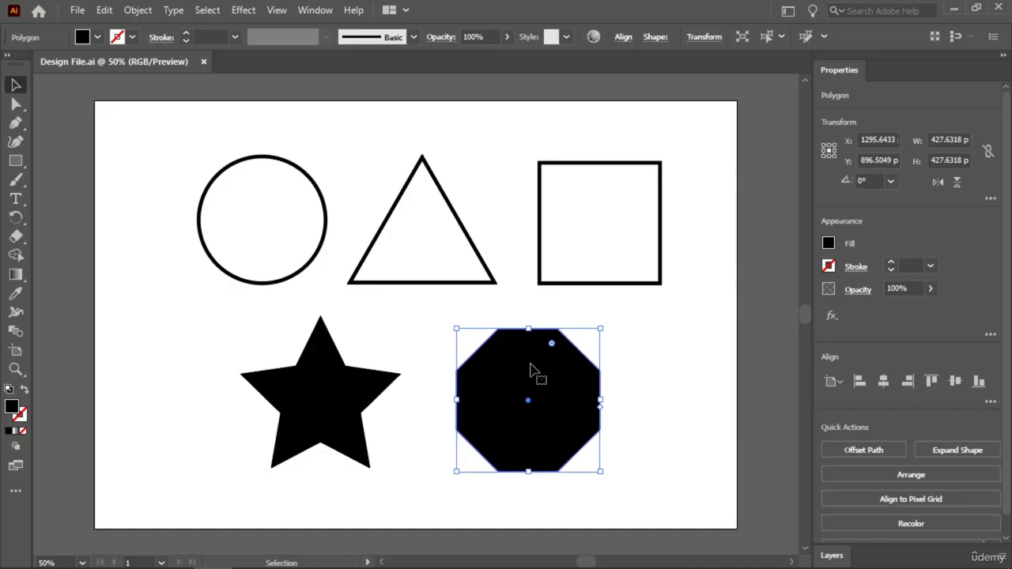
{"action": "key", "text": "Delete"}
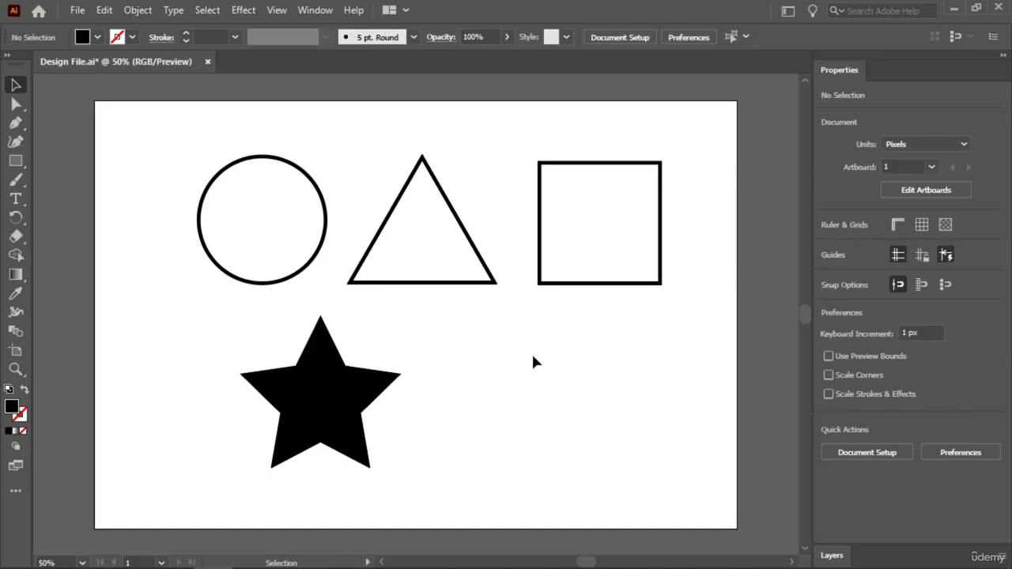
{"action": "key", "text": "a"}
{"action": "key", "text": "ctrl+z"}
{"action": "key", "text": "v"}
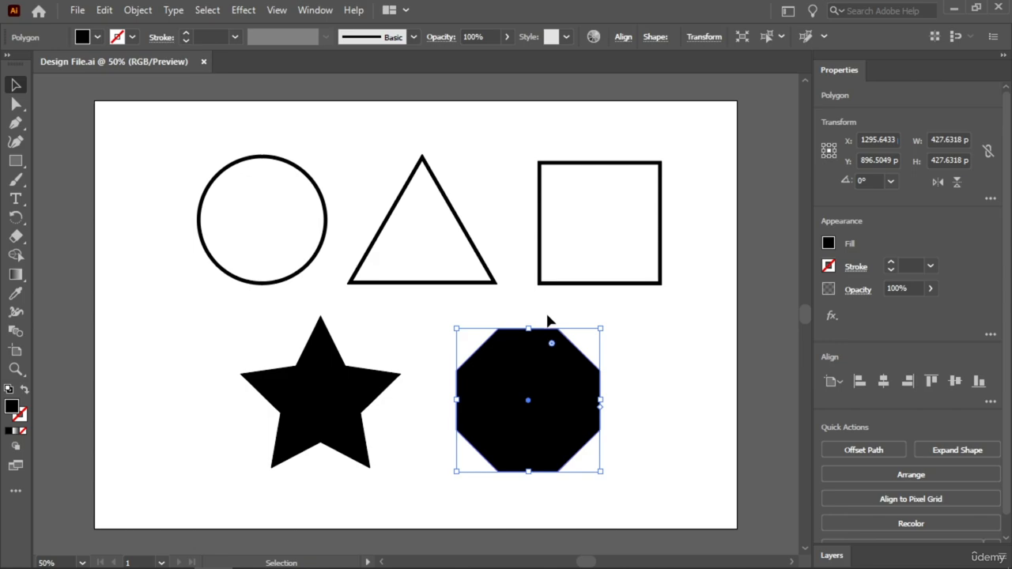
Delete the black octagon and the black star from the artboard.
{"action": "key", "text": "Delete"}
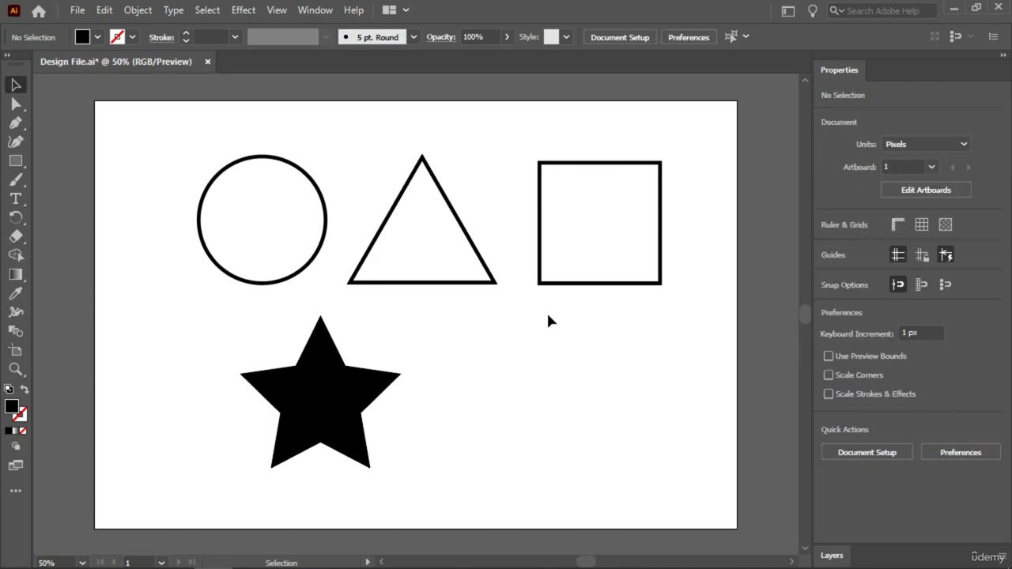
{"action": "left_click", "coordinate": [325, 388]}
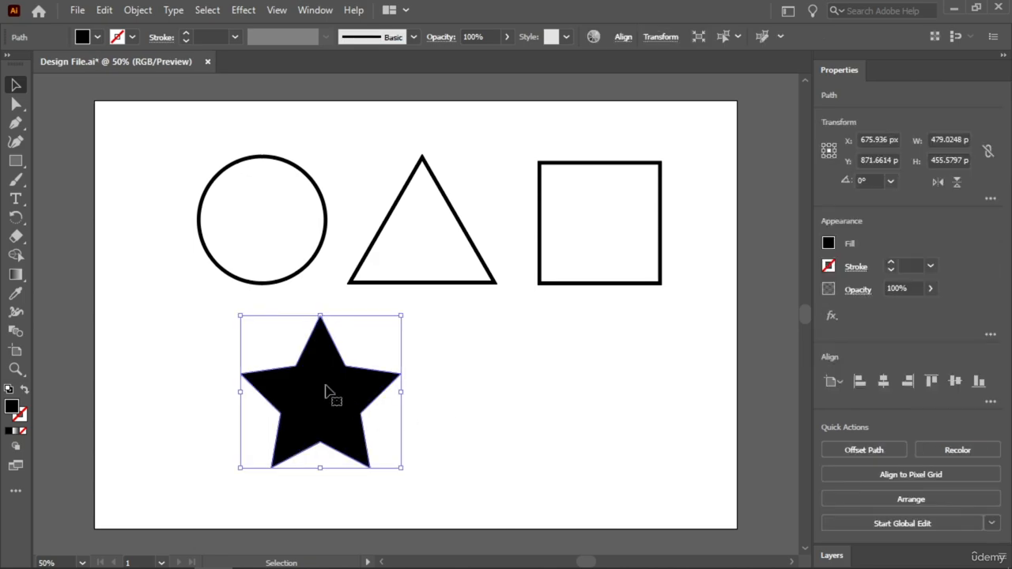
{"action": "key", "text": "Delete"}
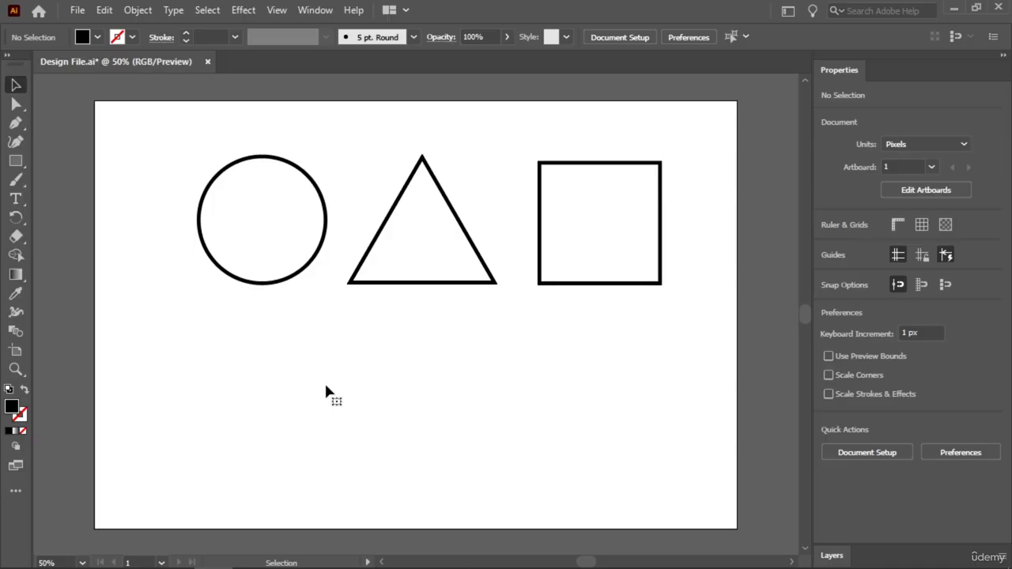
Expand Layer 1, delete the triangle by its <Polygon> layer entry, and undo that deletion.
{"action": "left_click", "coordinate": [830, 556]}
{"action": "left_click", "coordinate": [863, 120]}
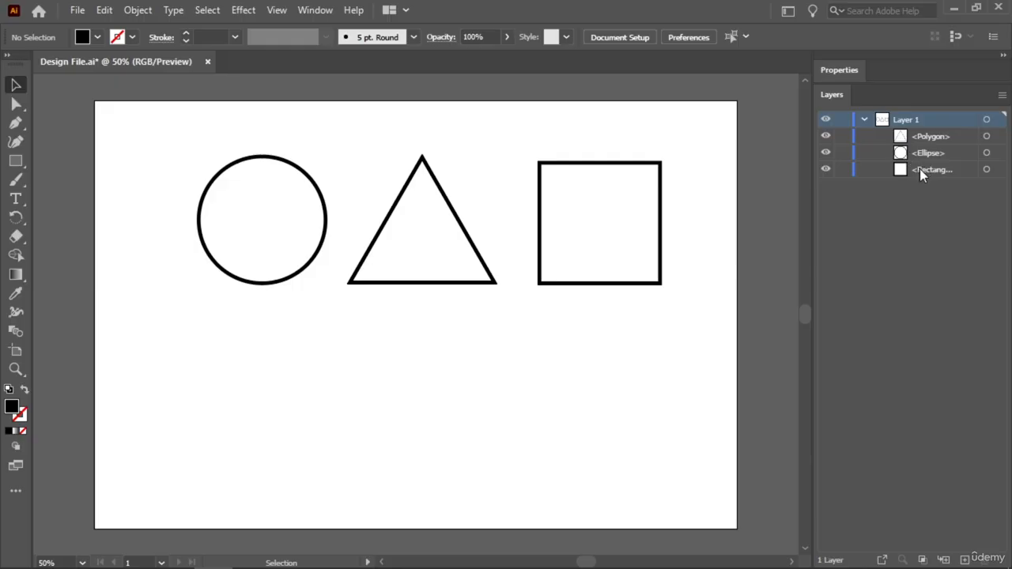
{"action": "left_click_drag", "start_coordinate": [440, 133], "coordinate": [397, 208]}
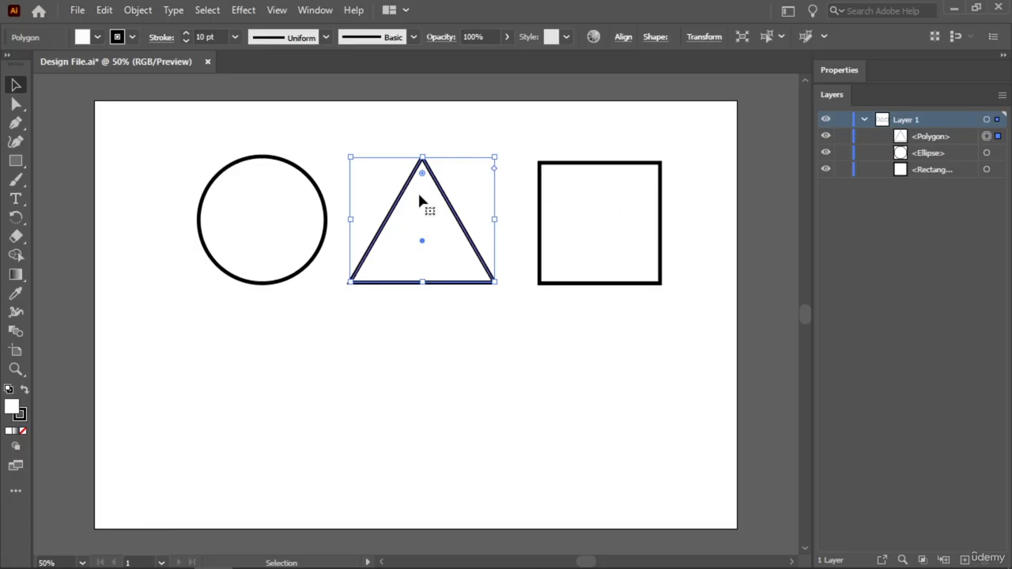
{"action": "left_click", "coordinate": [956, 138]}
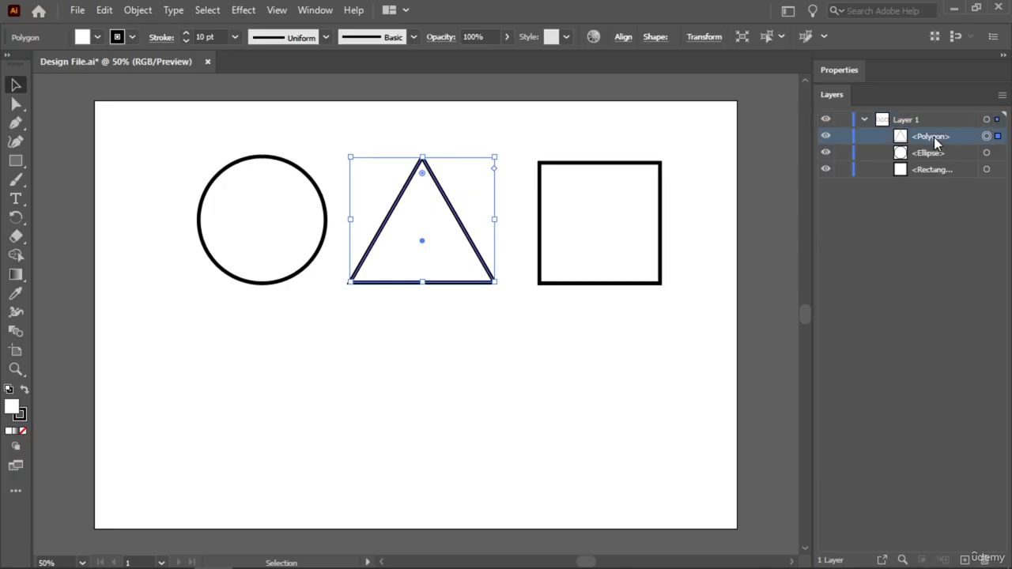
{"action": "left_click_drag", "start_coordinate": [936, 141], "coordinate": [987, 563]}
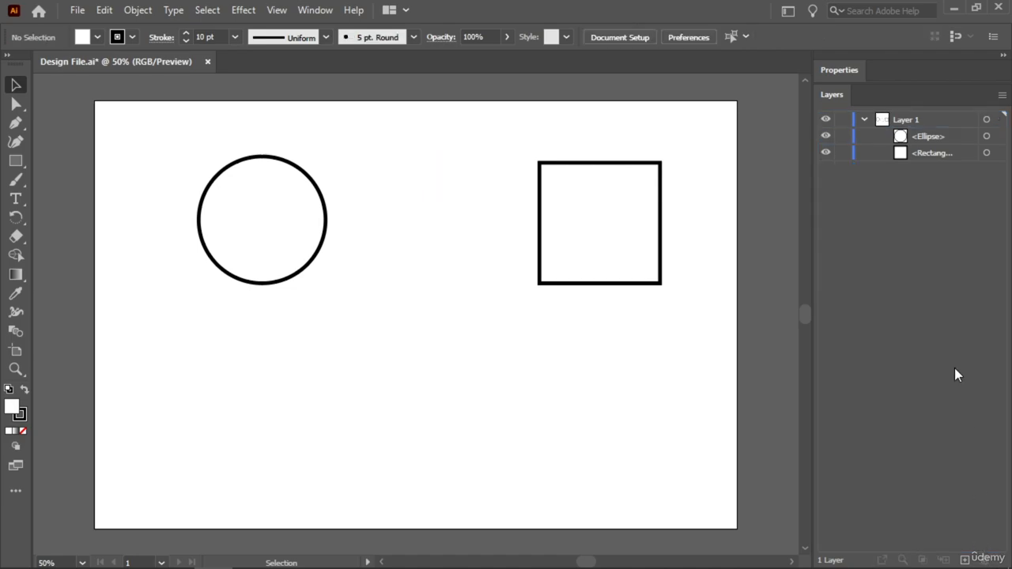
{"action": "key", "text": "ctrl+z"}
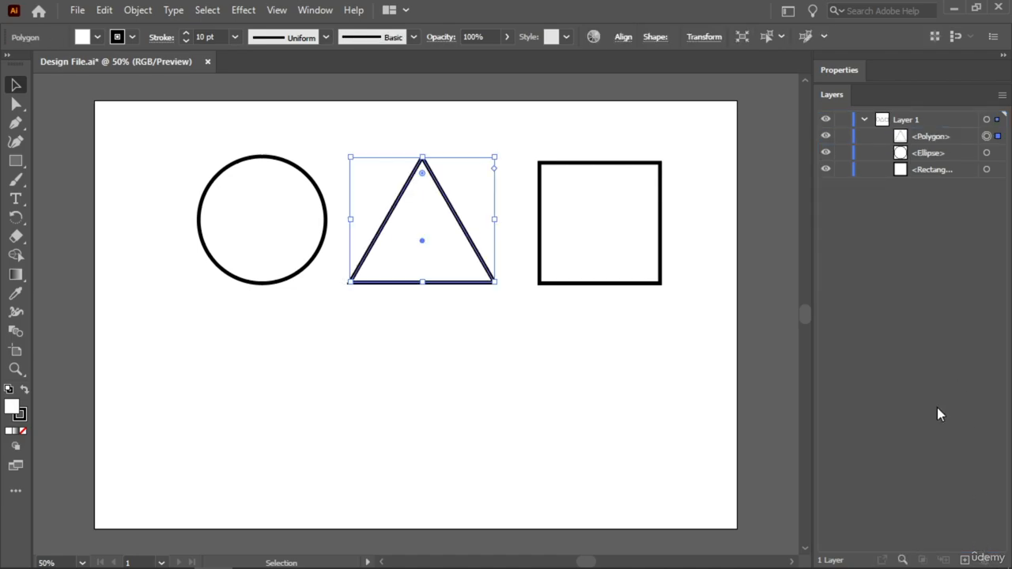
Delete the triangle through its <Polygon> layer entry, and undo the shape deletions to bring back all five shapes.
{"action": "left_click", "coordinate": [955, 137]}
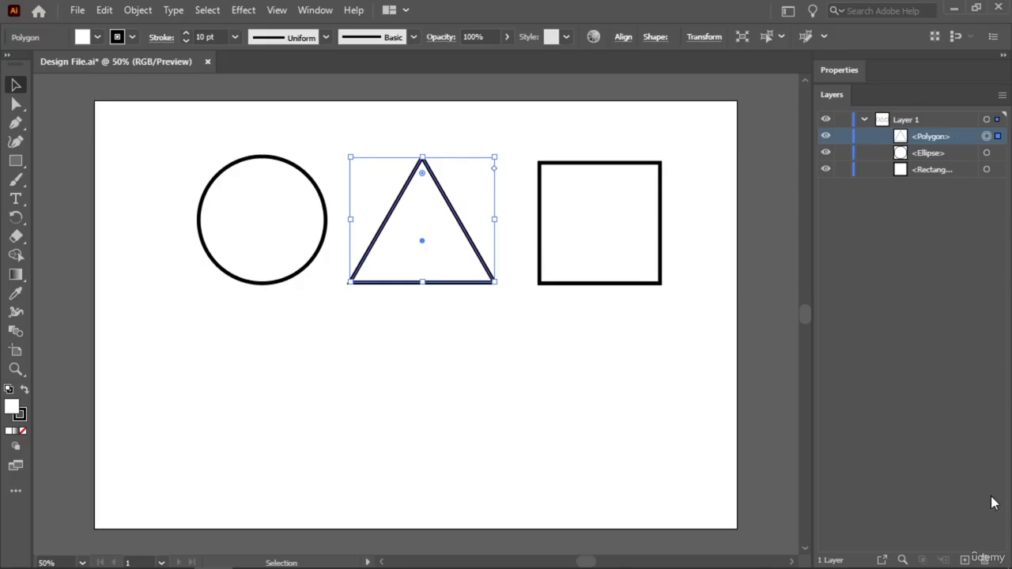
{"action": "left_click", "coordinate": [986, 561]}
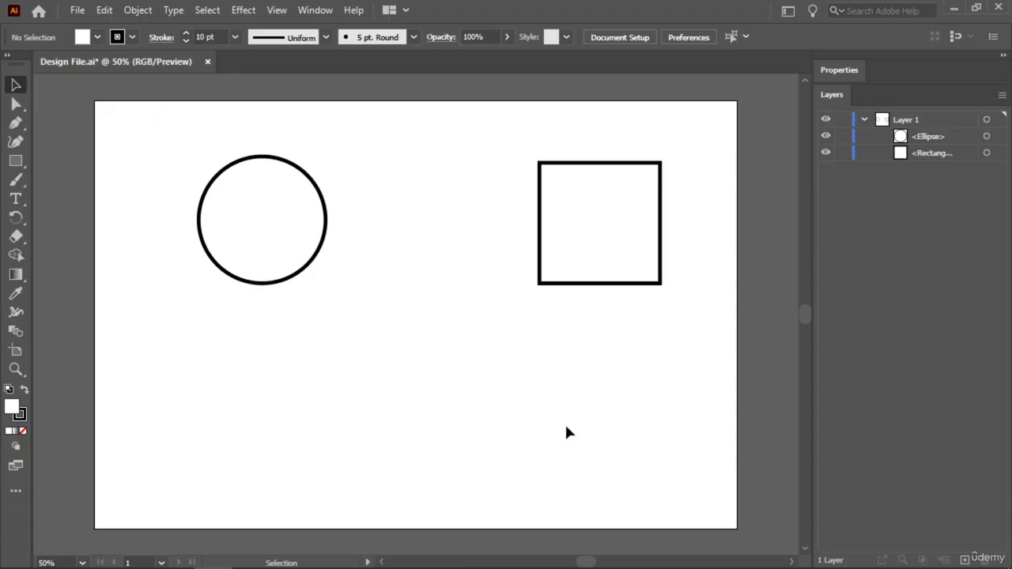
{"action": "key", "text": "ctrl+z"}
{"action": "key", "text": "ctrl+z"}
{"action": "key", "text": "ctrl+z"}
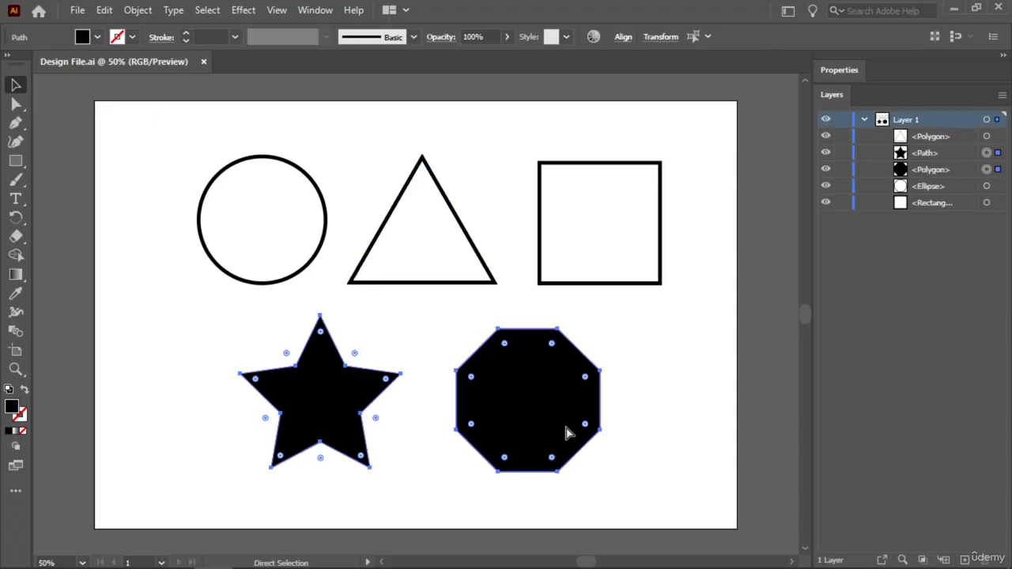
Select all five shapes on the artboard and delete them together.
{"action": "key", "text": "v"}
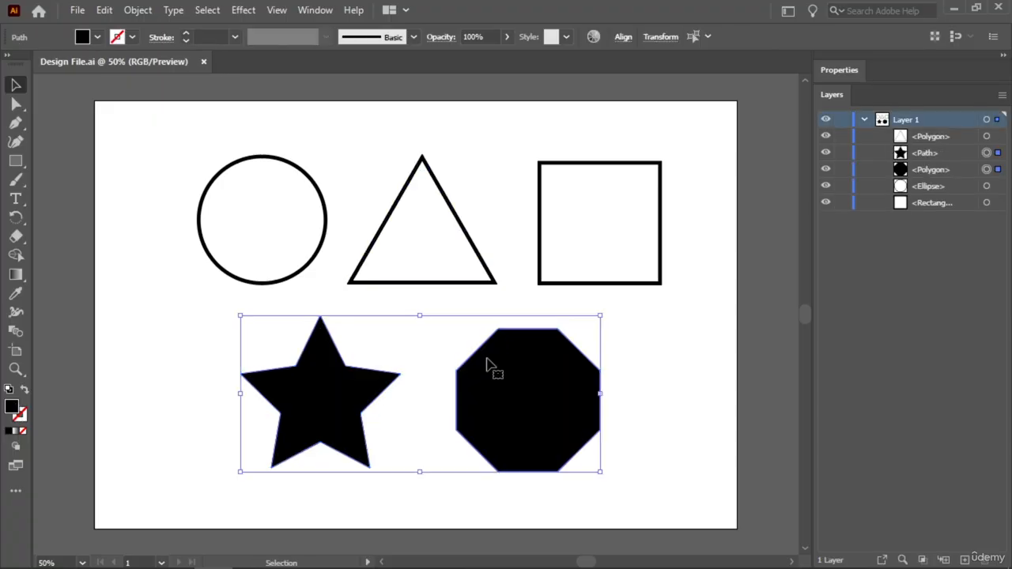
{"action": "left_click_drag", "start_coordinate": [703, 118], "coordinate": [209, 442]}
{"action": "key", "text": "Delete"}
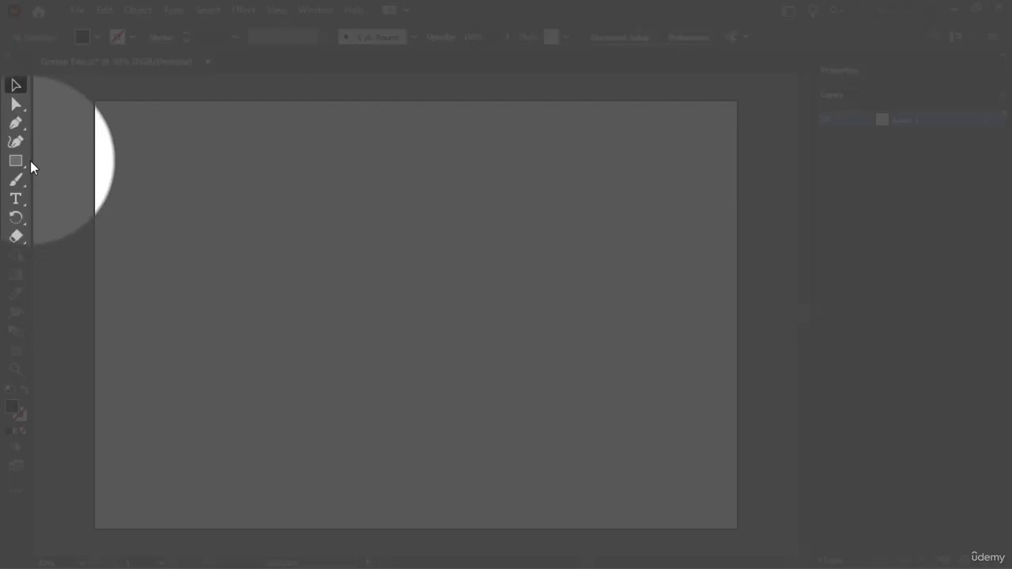
Draw a rectangle about 519 by 394 px in the upper-left area of the artboard.
{"action": "left_click", "coordinate": [17, 162]}
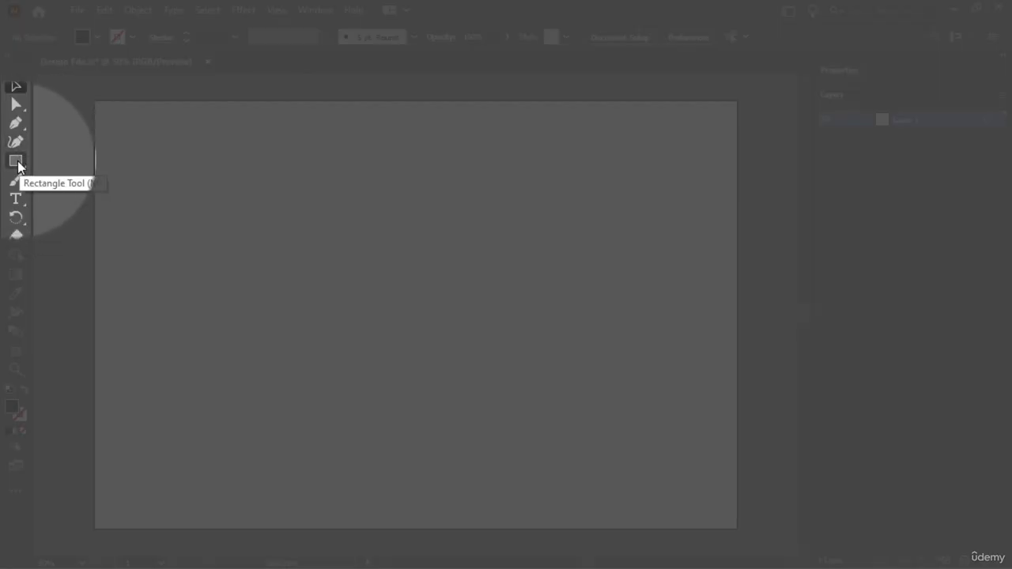
{"action": "left_click", "coordinate": [17, 163]}
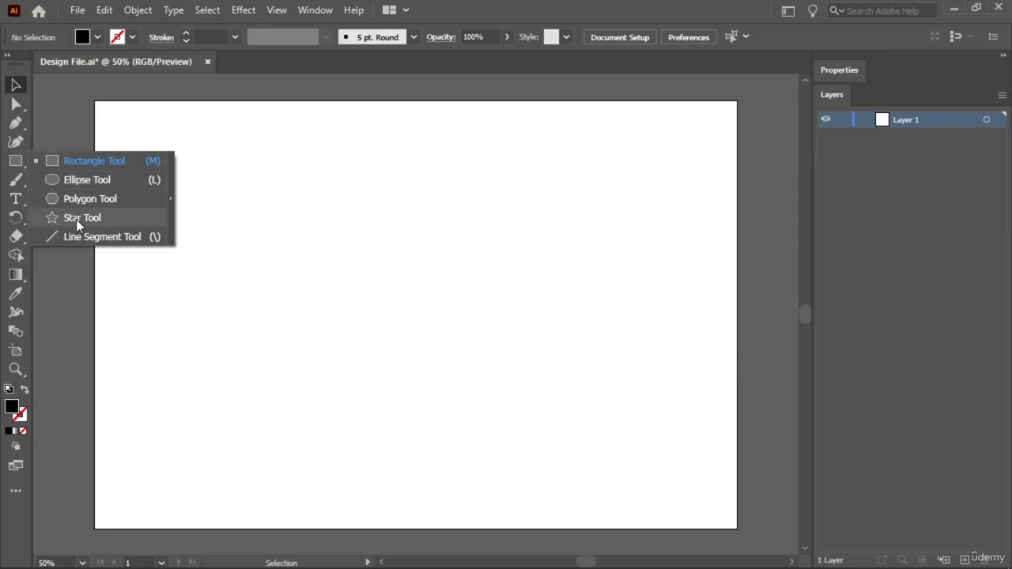
{"action": "left_click", "coordinate": [86, 161]}
{"action": "left_click_drag", "start_coordinate": [146, 145], "coordinate": [320, 277]}
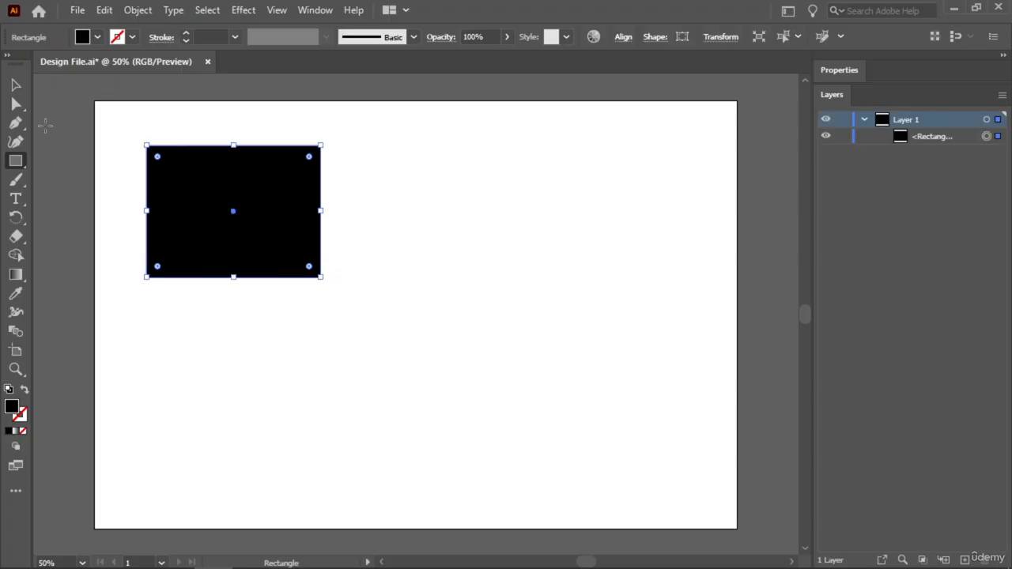
Set the rectangle's width to 519 px and its height to 393 px.
{"action": "left_click", "coordinate": [851, 73]}
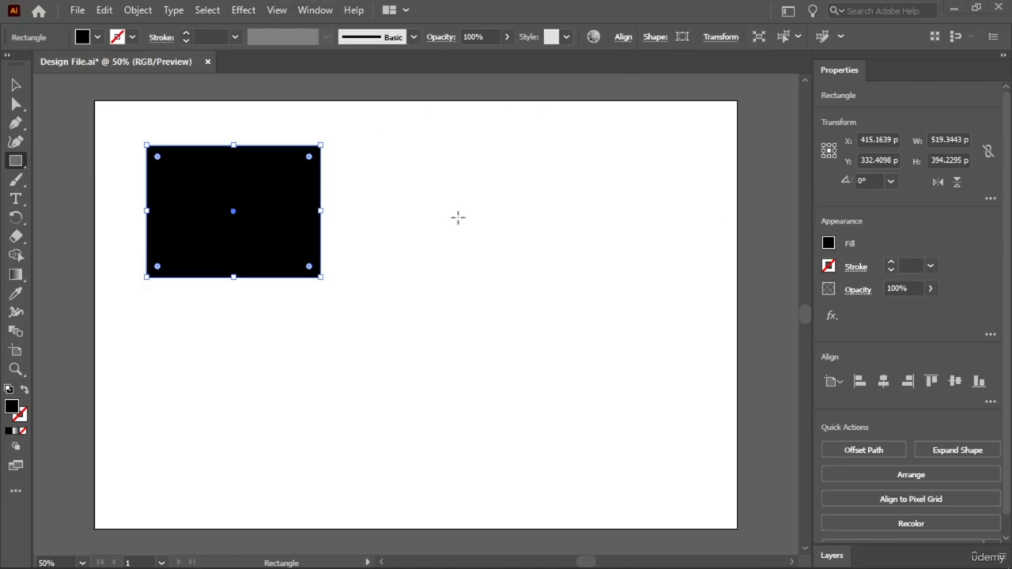
{"action": "scroll", "coordinate": [948, 141], "scroll_direction": "down", "scroll_amount": 1}
{"action": "scroll", "coordinate": [947, 160], "scroll_direction": "down", "scroll_amount": 2}
{"action": "scroll", "coordinate": [949, 230], "scroll_direction": "down", "scroll_amount": 2}
{"action": "scroll", "coordinate": [948, 235], "scroll_direction": "up", "scroll_amount": 2}
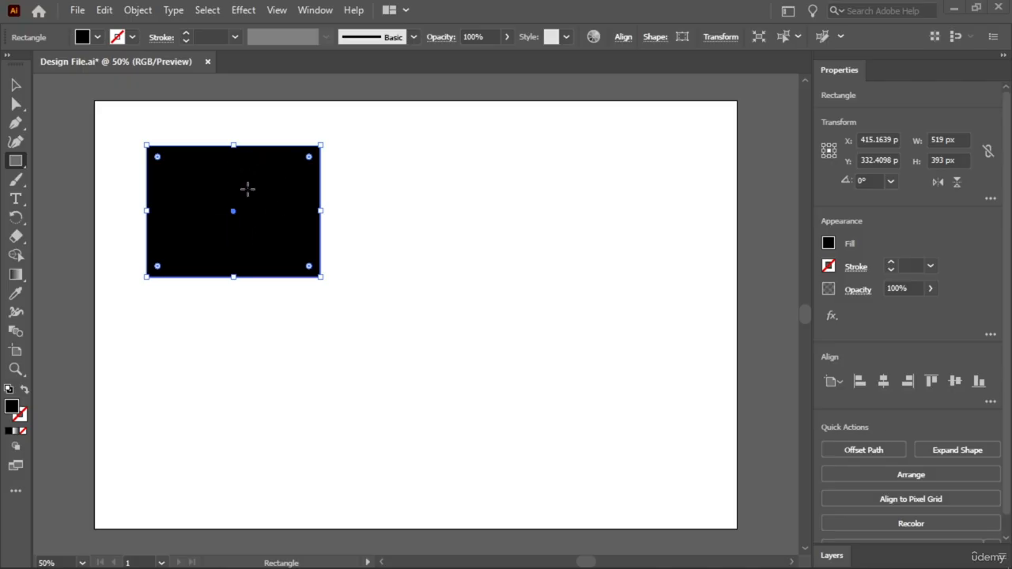
Give the rectangle a CMYK Red stroke with a weight of 15 pt.
{"action": "left_click", "coordinate": [132, 37]}
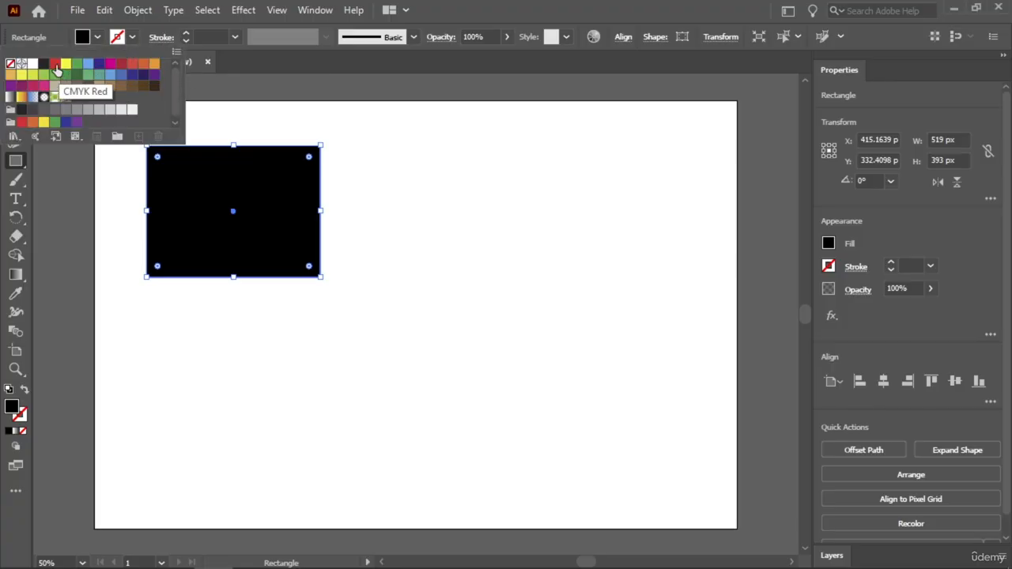
{"action": "left_click", "coordinate": [55, 64]}
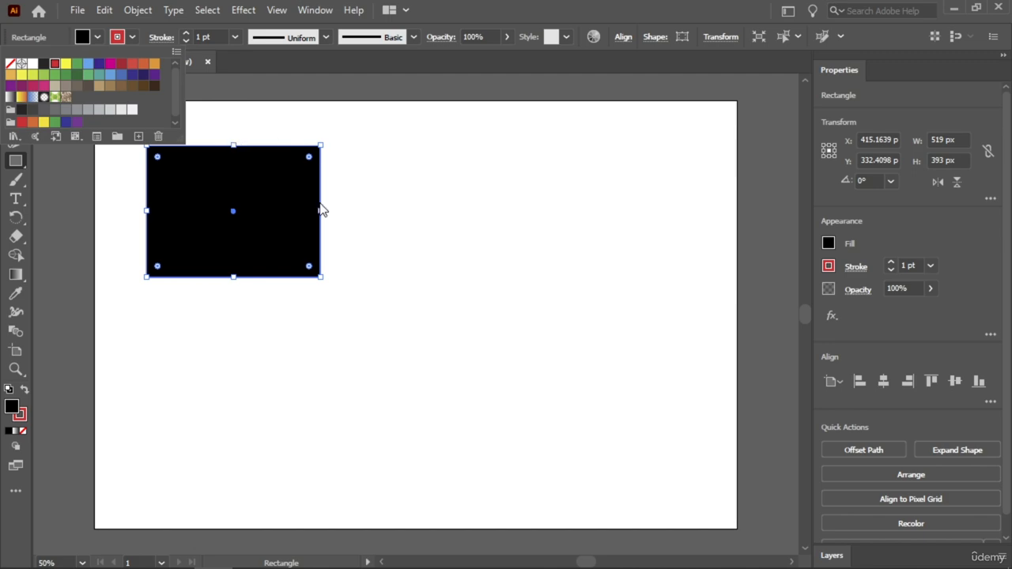
{"action": "left_click", "coordinate": [185, 33]}
{"action": "left_click", "coordinate": [184, 33]}
{"action": "left_click", "coordinate": [184, 32]}
{"action": "left_click", "coordinate": [185, 32]}
{"action": "left_click", "coordinate": [184, 32]}
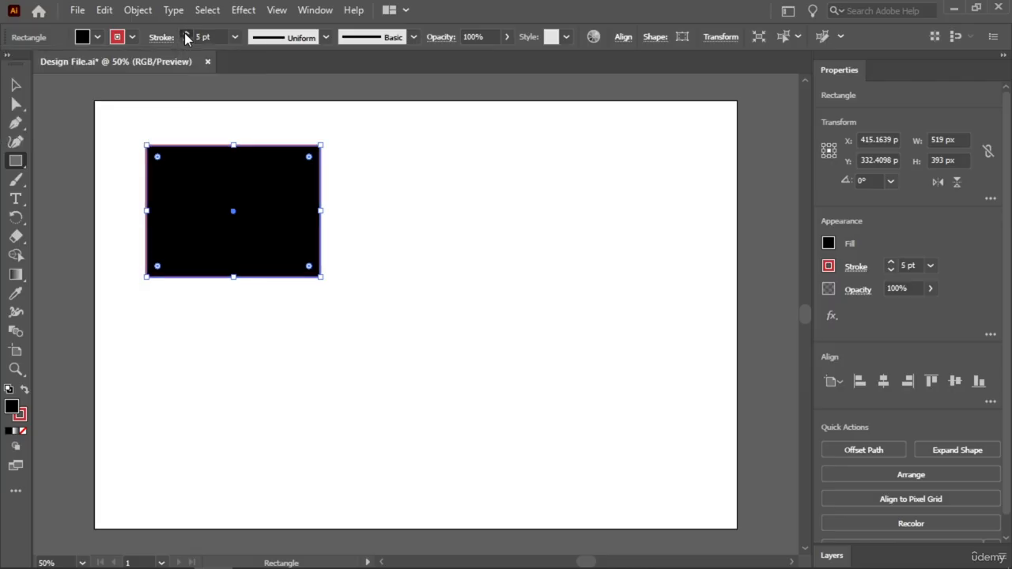
{"action": "left_click", "coordinate": [184, 33]}
{"action": "left_click", "coordinate": [184, 32]}
{"action": "left_click", "coordinate": [184, 32]}
{"action": "left_click", "coordinate": [184, 33]}
{"action": "left_click", "coordinate": [185, 32]}
{"action": "left_click", "coordinate": [184, 32]}
{"action": "left_click", "coordinate": [184, 32]}
{"action": "left_click", "coordinate": [184, 32]}
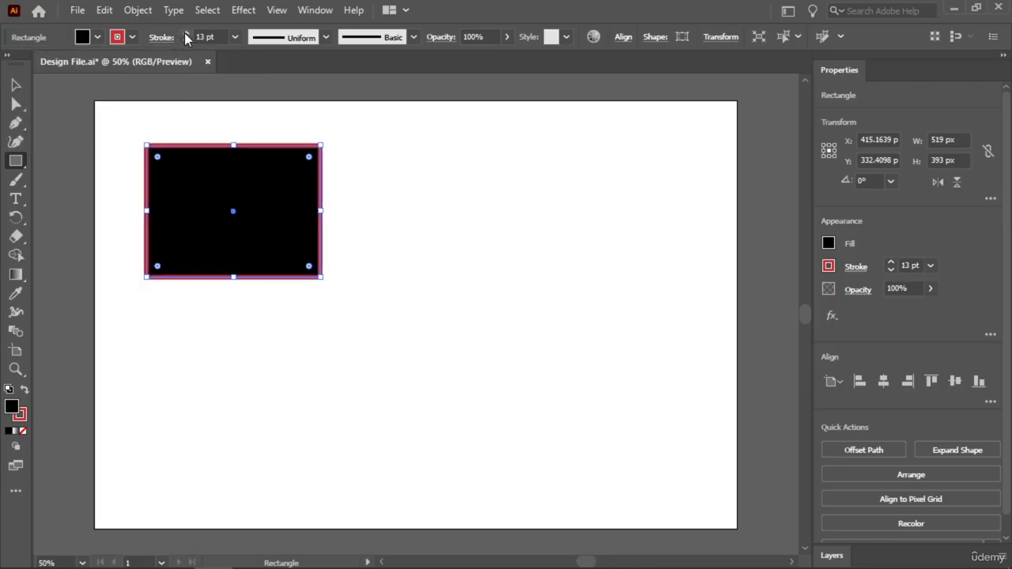
{"action": "left_click", "coordinate": [185, 32]}
{"action": "left_click", "coordinate": [184, 33]}
{"action": "key", "text": "v"}
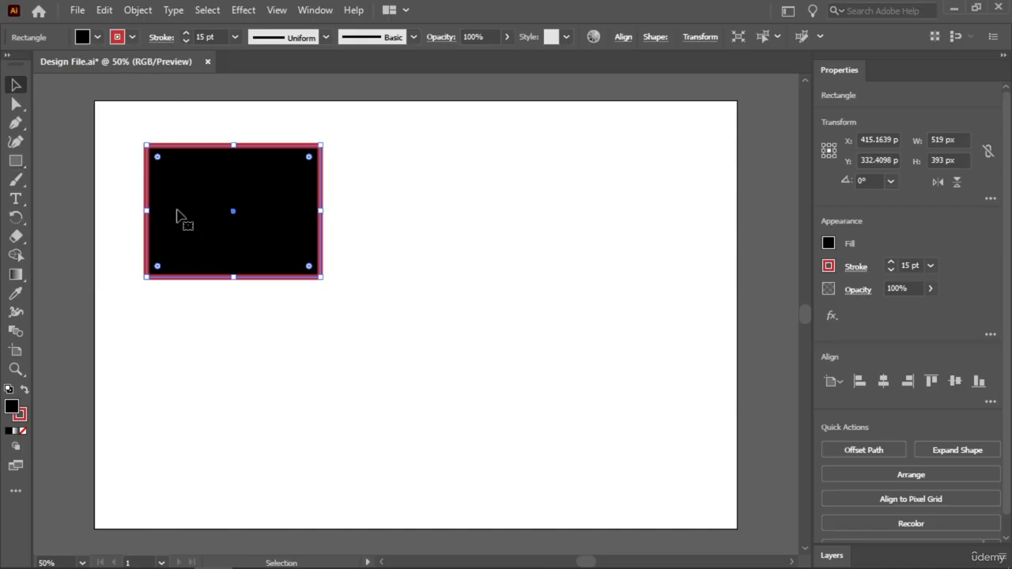
Change the rectangle's fill from black to the blue colour 0674f9.
{"action": "double_click", "coordinate": [12, 410]}
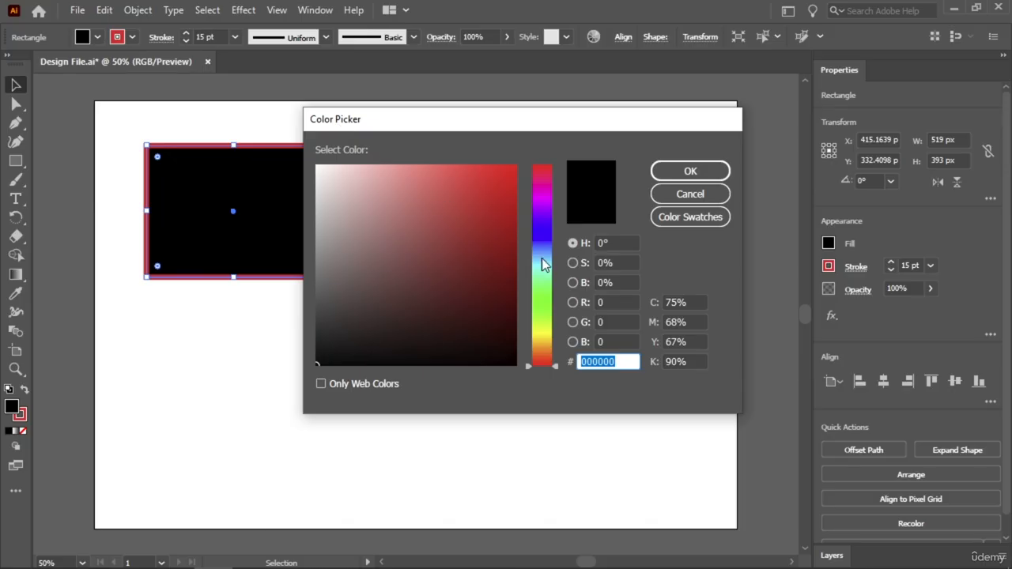
{"action": "left_click_drag", "start_coordinate": [545, 260], "coordinate": [545, 247]}
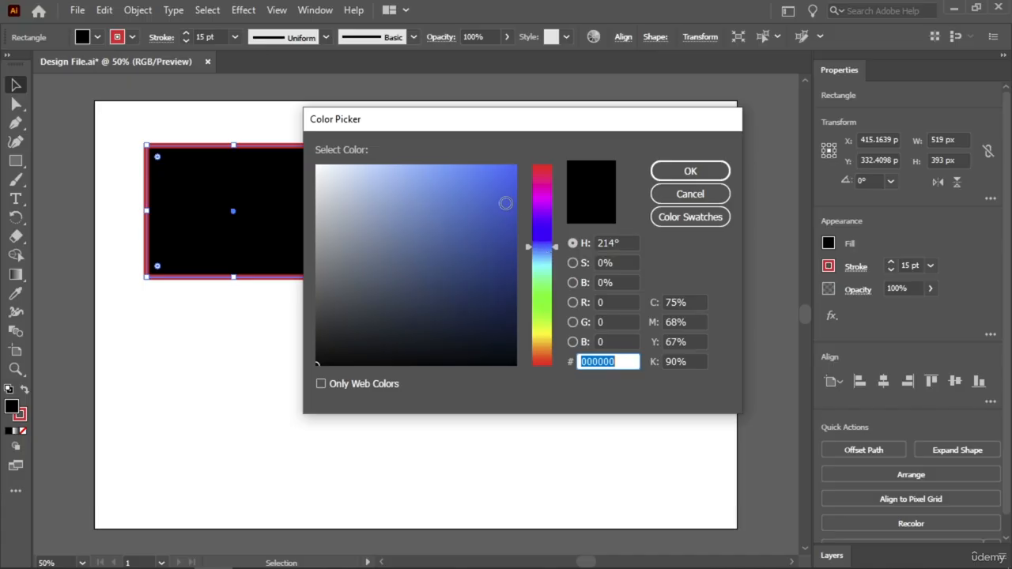
{"action": "left_click", "coordinate": [512, 169]}
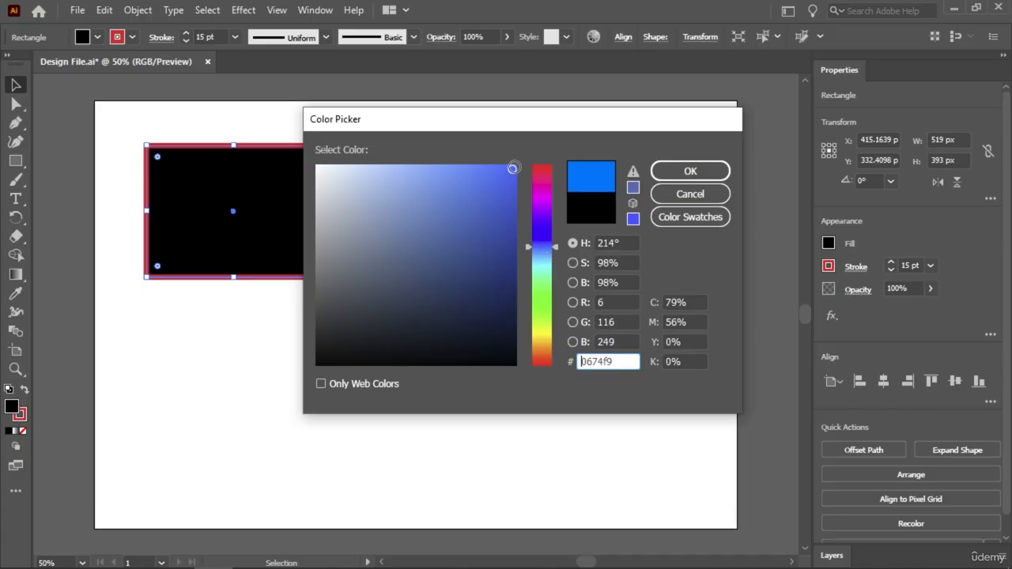
{"action": "left_click", "coordinate": [691, 169]}
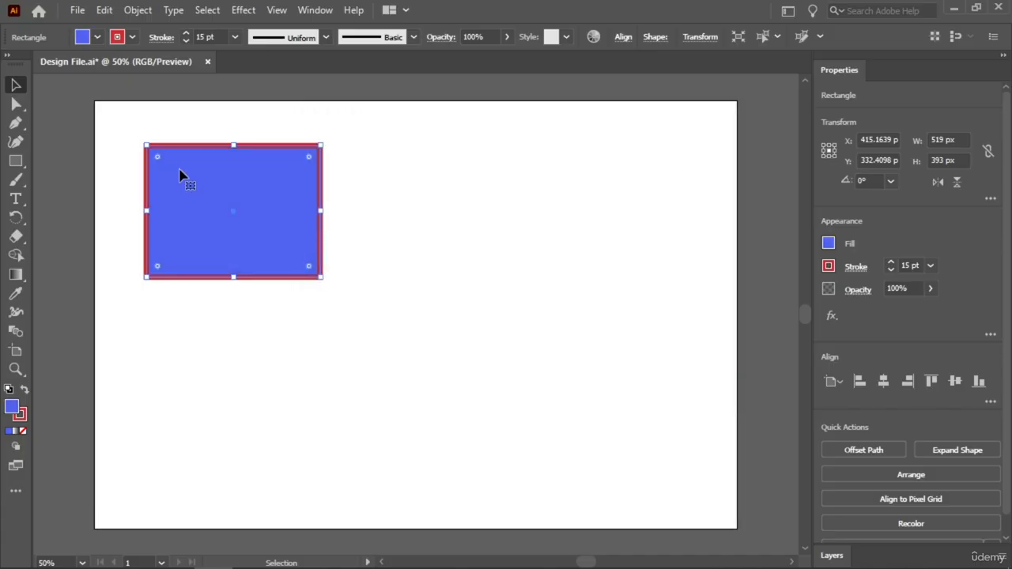
Change the rectangle's stroke to the purple colour d01fea and swap its fill and stroke colours.
{"action": "double_click", "coordinate": [21, 415]}
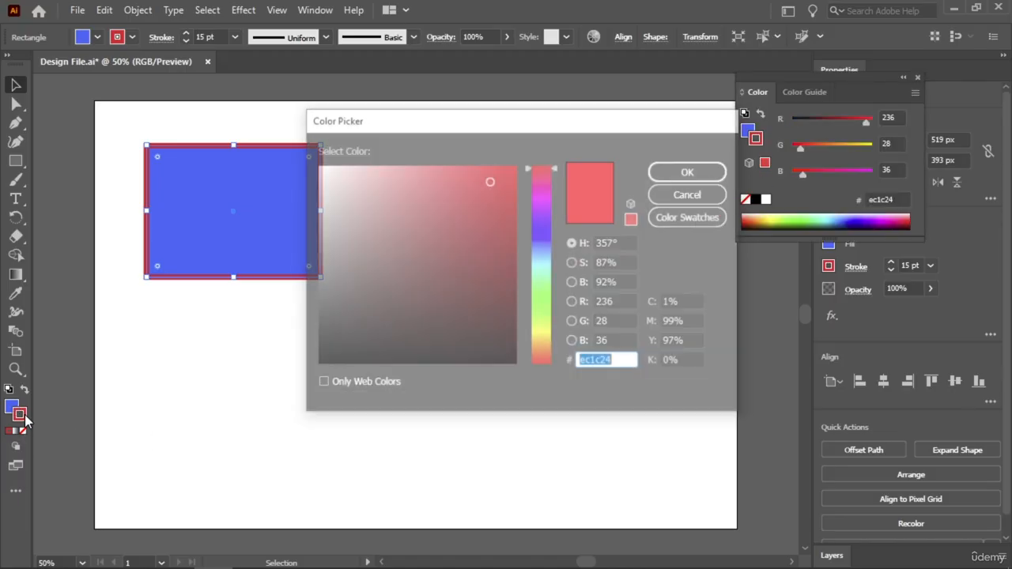
{"action": "left_click", "coordinate": [540, 205]}
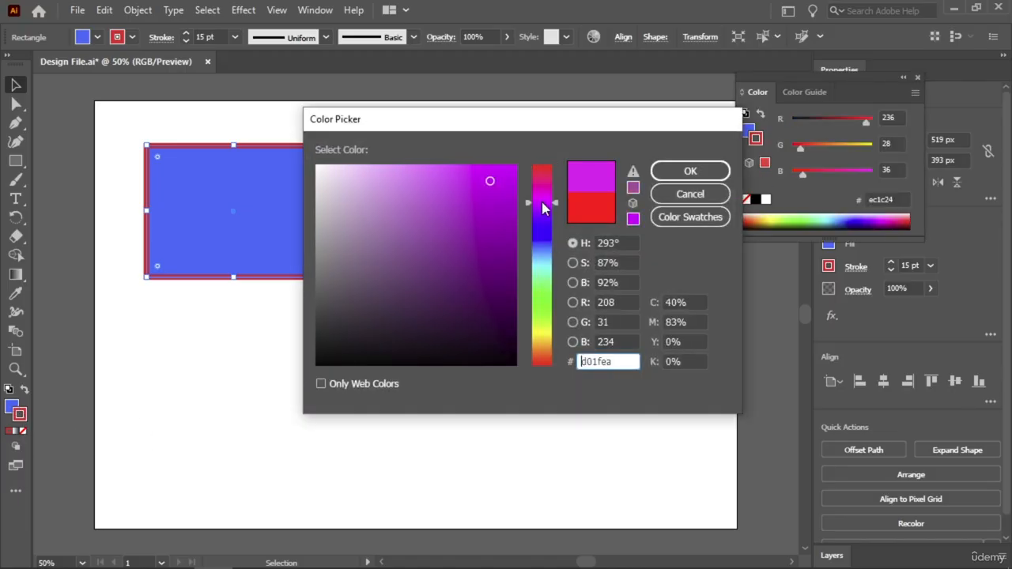
{"action": "left_click", "coordinate": [682, 174]}
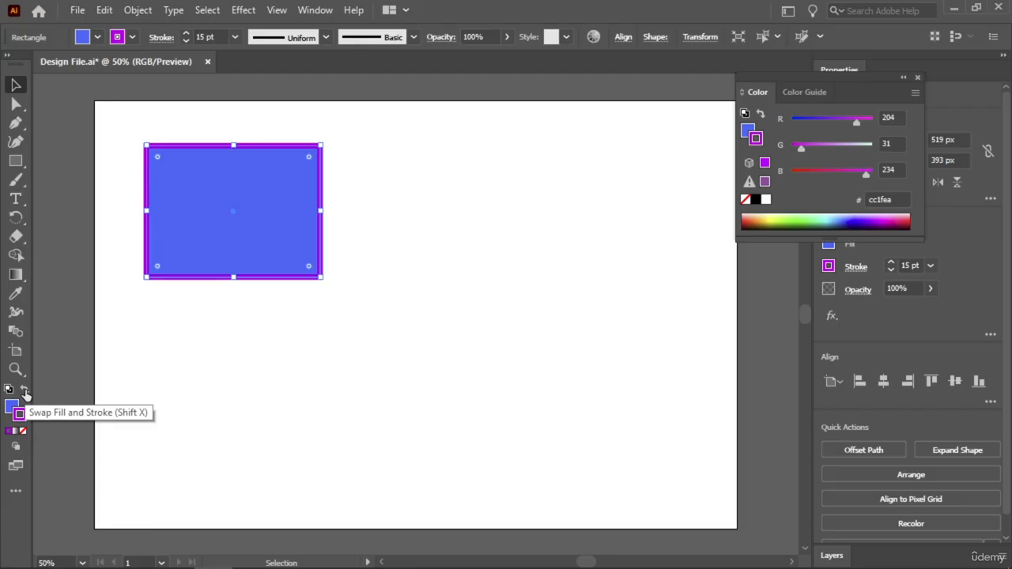
{"action": "left_click", "coordinate": [24, 393]}
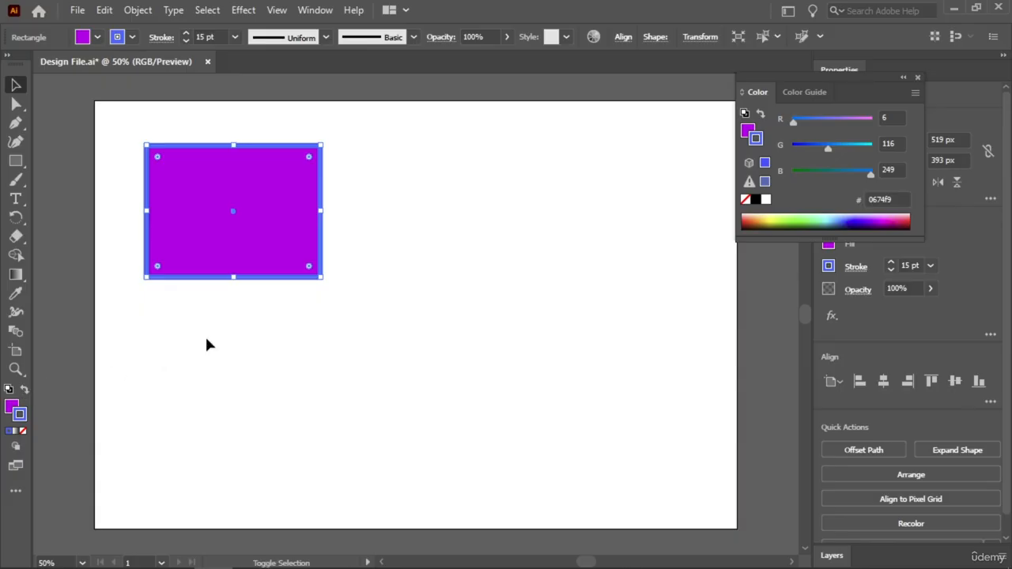
Swap the rectangle's fill and stroke colours repeatedly, finishing with a blue fill and a purple stroke.
{"action": "key", "text": "shift+x"}
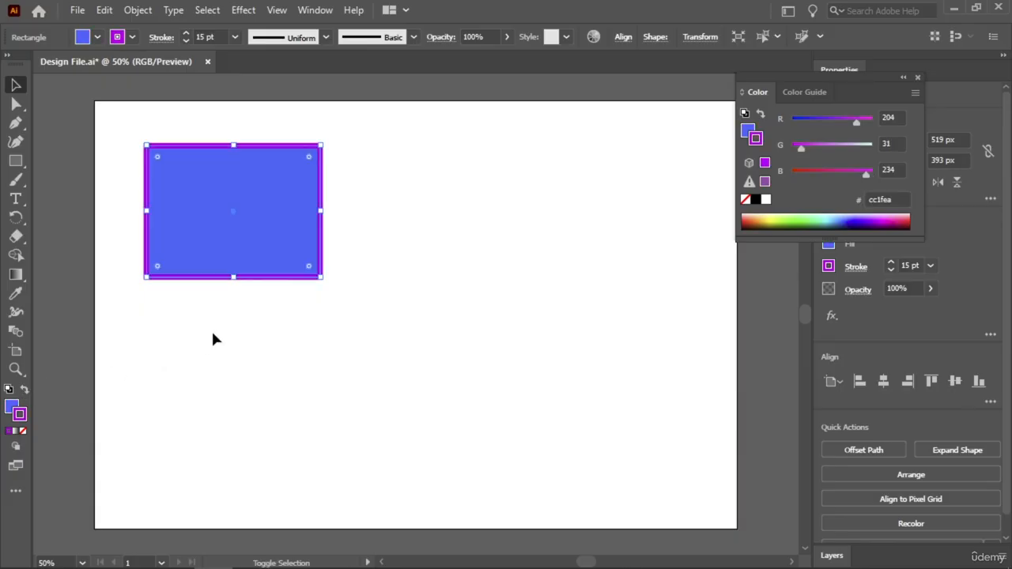
{"action": "key", "text": "shift+x"}
{"action": "key", "text": "shift+x"}
{"action": "key", "text": "shift+x"}
{"action": "key", "text": "shift+x"}
{"action": "key", "text": "shift+x"}
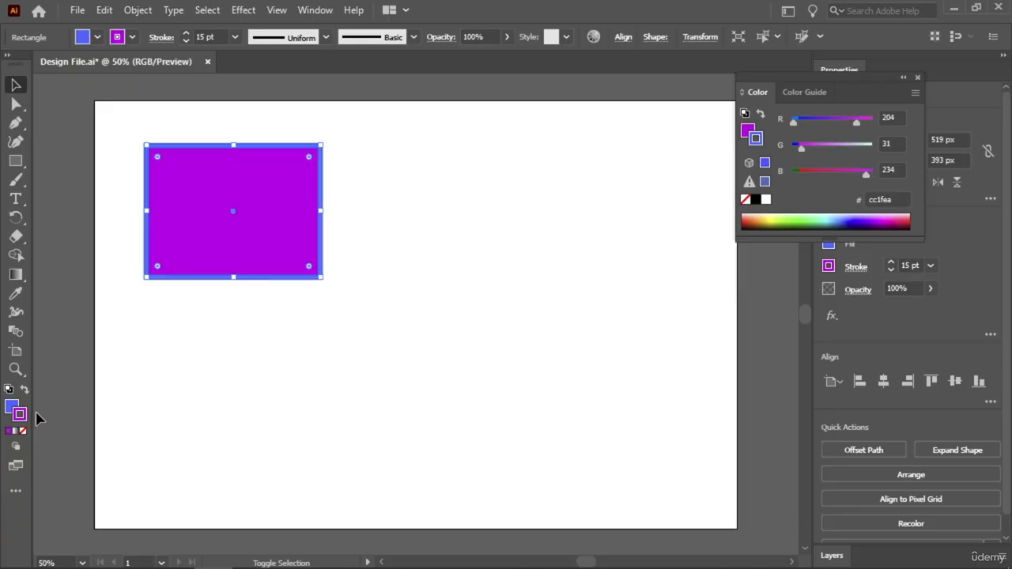
{"action": "key", "text": "shift+x"}
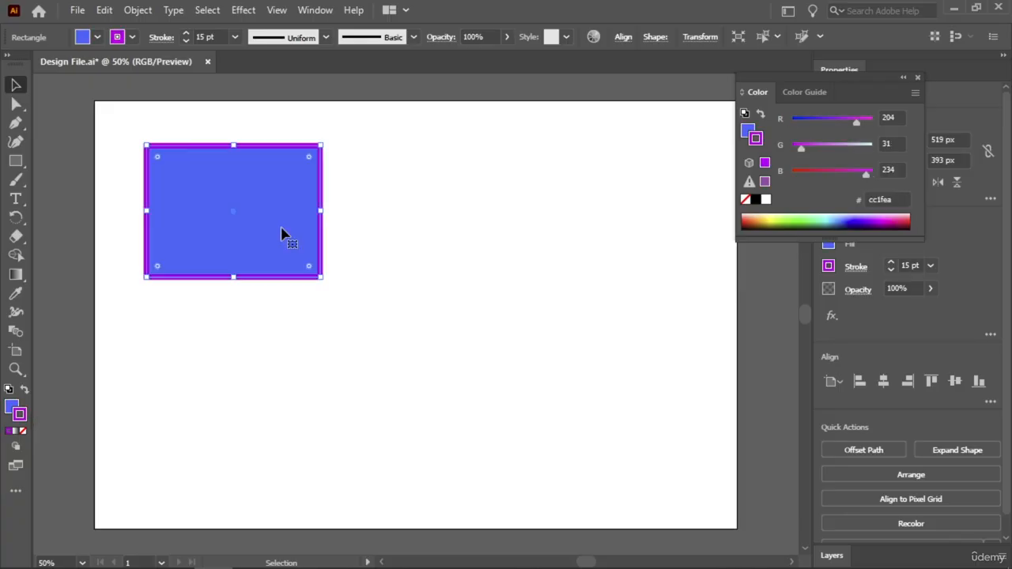
Draw a square about 456 px per side on the artboard and move it up beside the rectangle.
{"action": "left_click_drag", "start_coordinate": [16, 160], "coordinate": [63, 163]}
{"action": "left_click_drag", "start_coordinate": [406, 292], "coordinate": [560, 383]}
{"action": "key", "text": "v"}
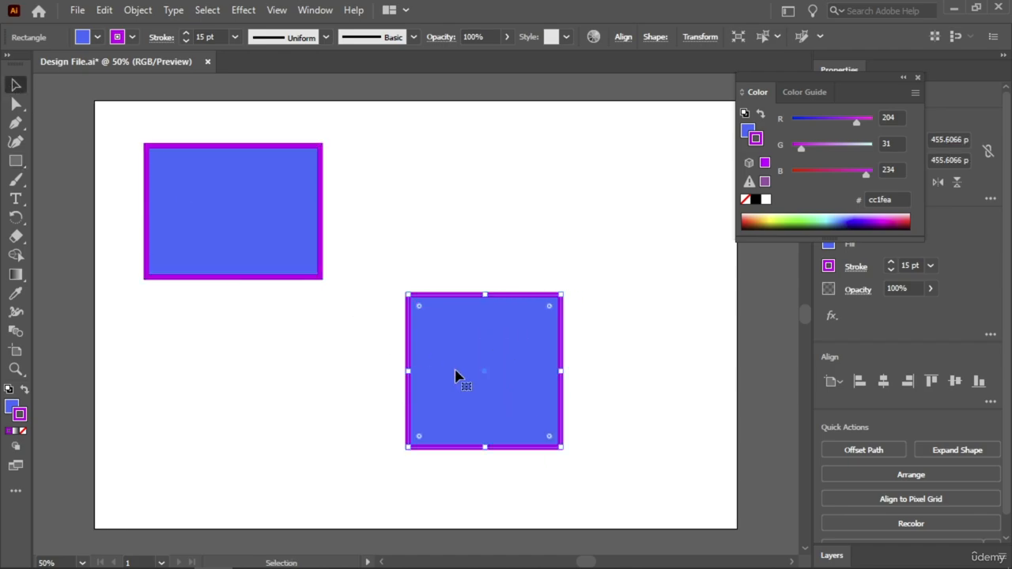
{"action": "left_click_drag", "start_coordinate": [456, 376], "coordinate": [418, 234]}
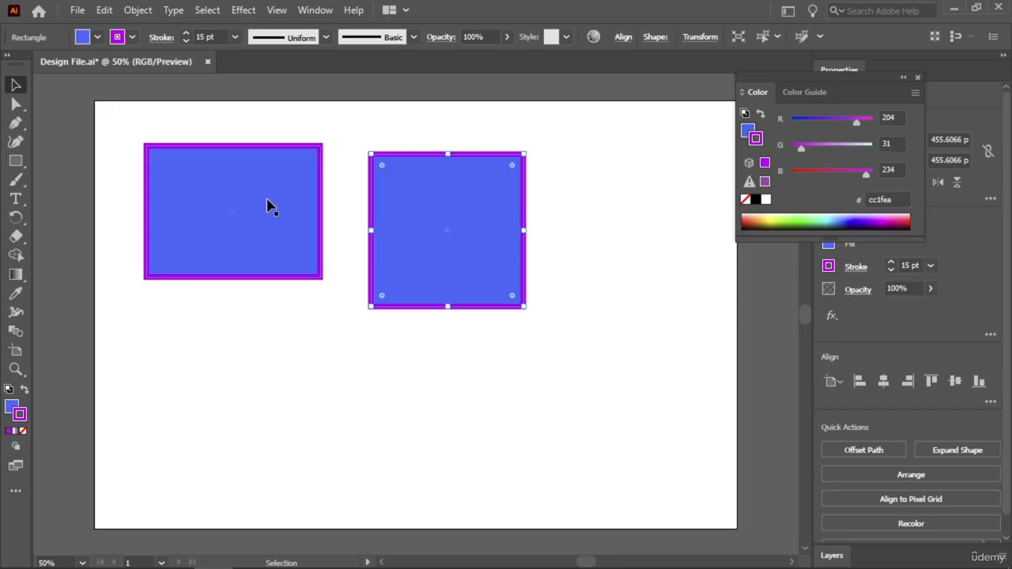
Move the square to the artboard's upper-right area and the rectangle close beside it.
{"action": "left_click", "coordinate": [345, 224]}
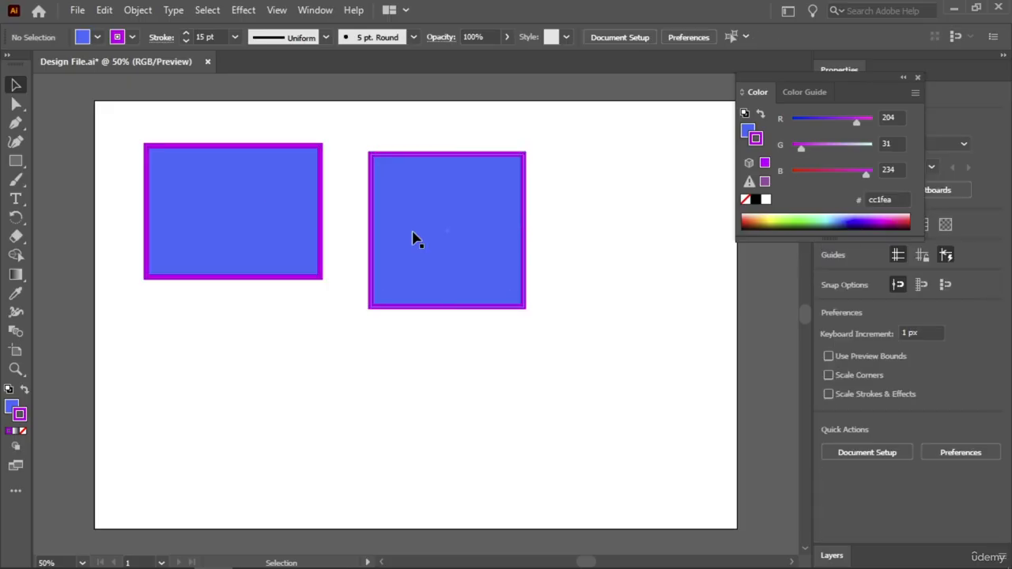
{"action": "left_click", "coordinate": [416, 215]}
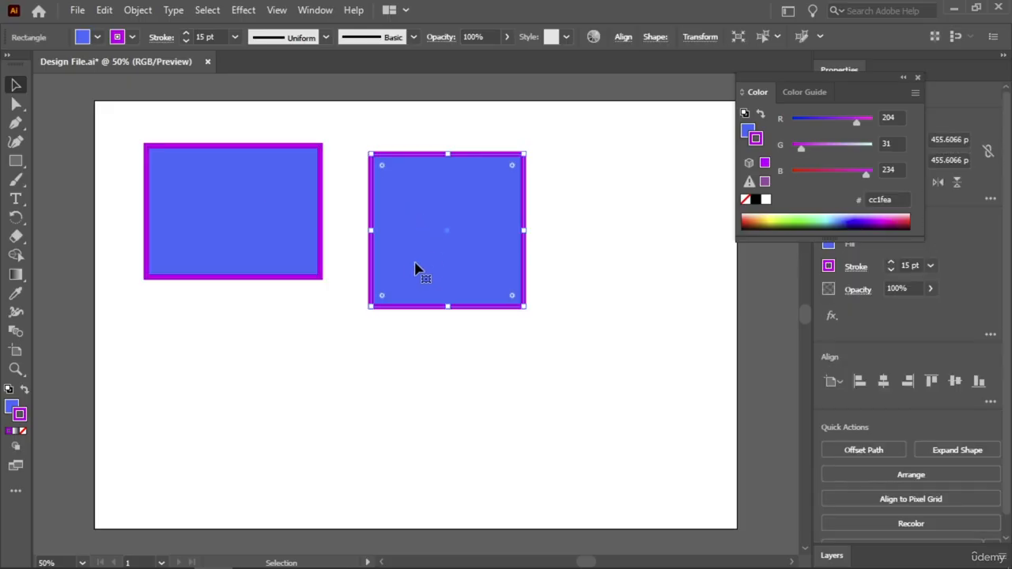
{"action": "left_click_drag", "start_coordinate": [417, 271], "coordinate": [599, 232]}
{"action": "left_click", "coordinate": [278, 242]}
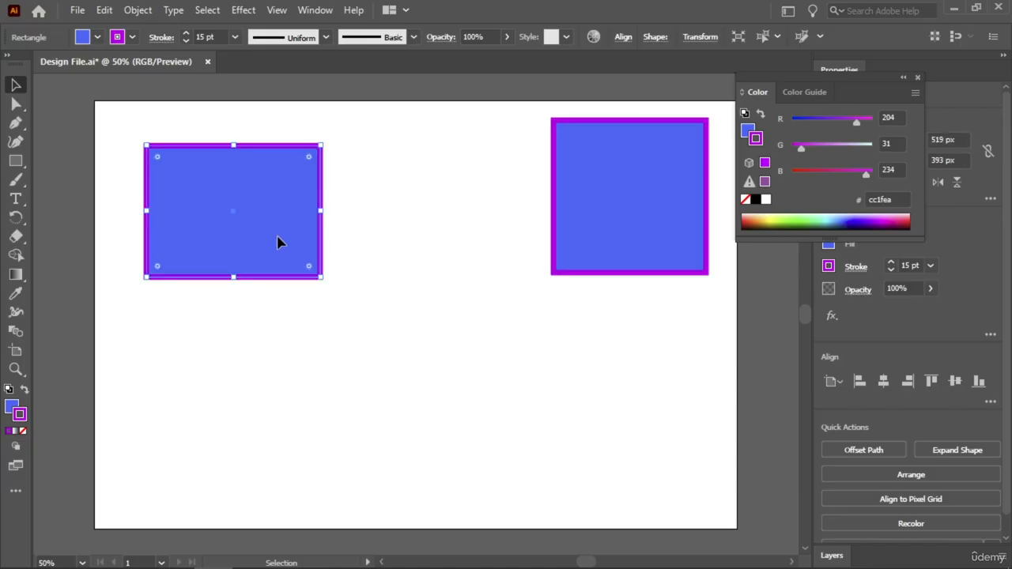
{"action": "left_click_drag", "start_coordinate": [277, 242], "coordinate": [485, 218]}
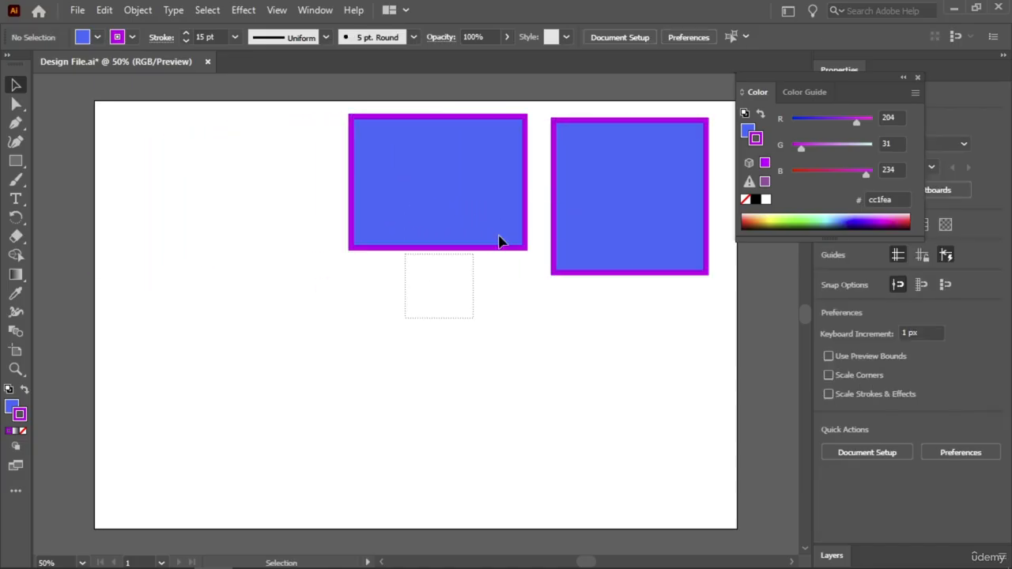
Select both the rectangle and the square and delete them.
{"action": "key", "text": "ctrl+a"}
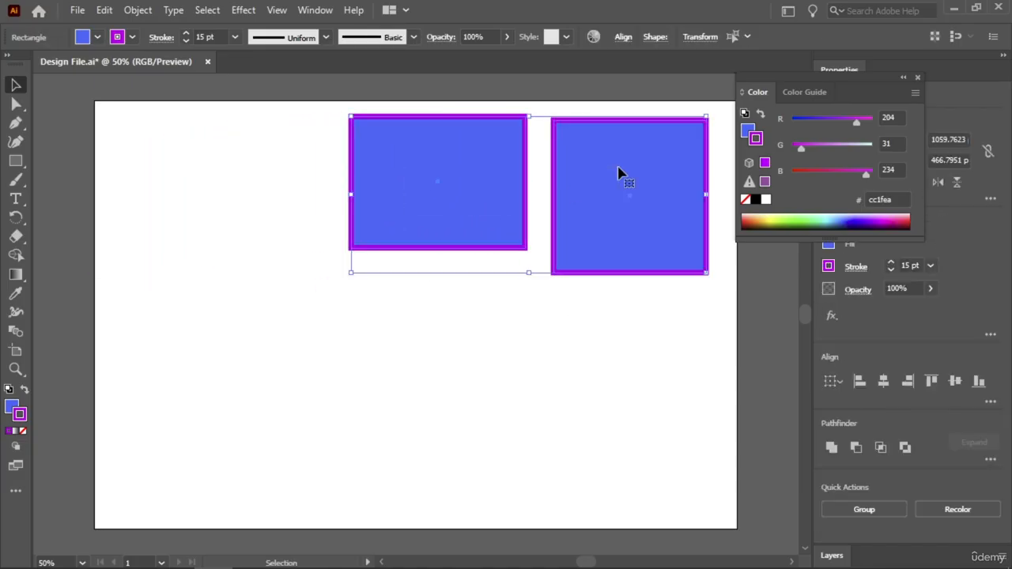
{"action": "key", "text": "Delete"}
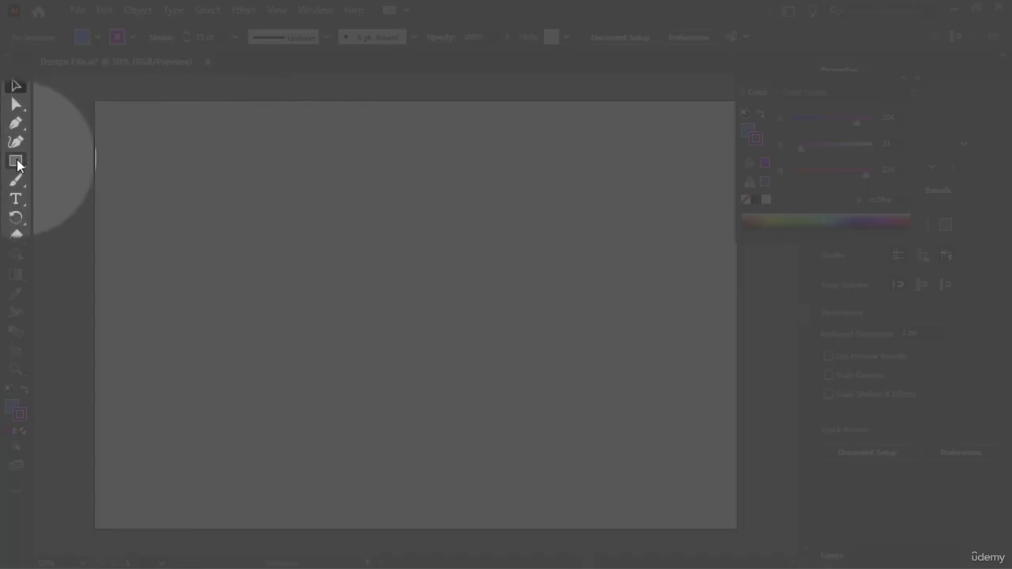
Draw three ellipses on the artboard: one about 788 by 434 px, a narrow upright one, and one about 536 by 347 px.
{"action": "left_click", "coordinate": [16, 161]}
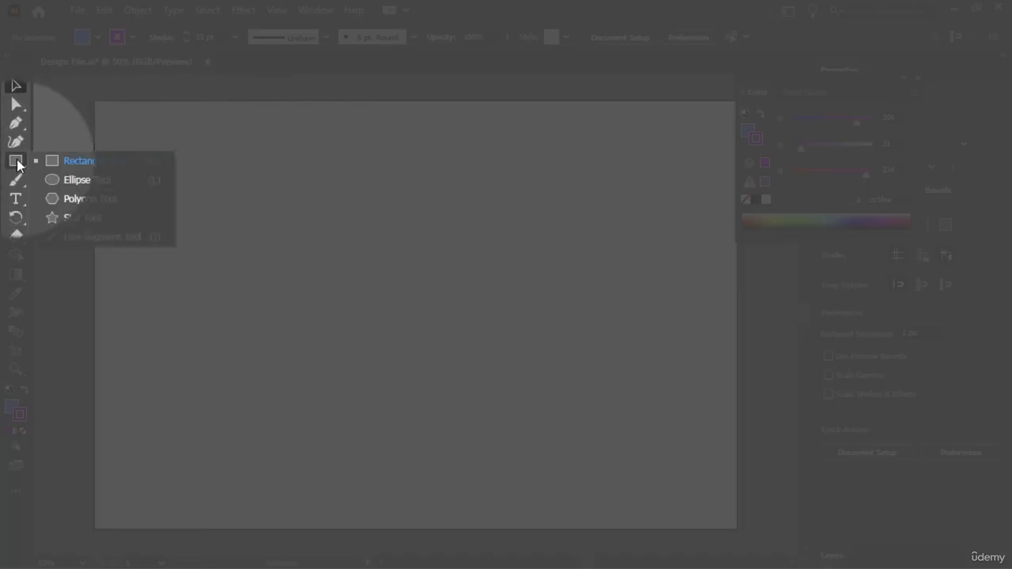
{"action": "left_click", "coordinate": [77, 179]}
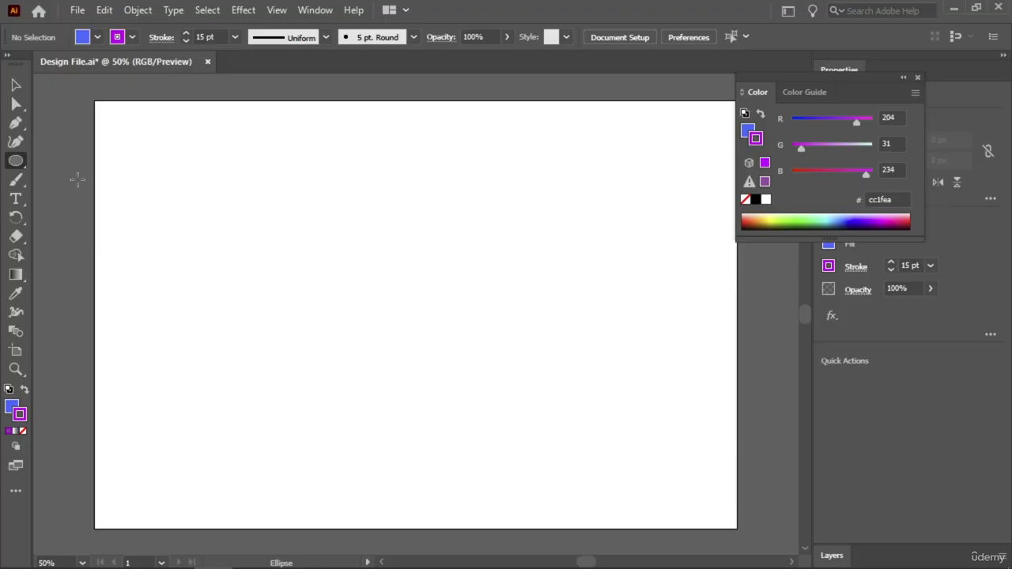
{"action": "mouse_move", "coordinate": [182, 188]}
{"action": "left_mouse_down"}
{"action": "mouse_move", "coordinate": [208, 212]}
{"action": "mouse_move", "coordinate": [442, 294]}
{"action": "mouse_move", "coordinate": [466, 324]}
{"action": "mouse_move", "coordinate": [448, 334]}
{"action": "left_mouse_up"}
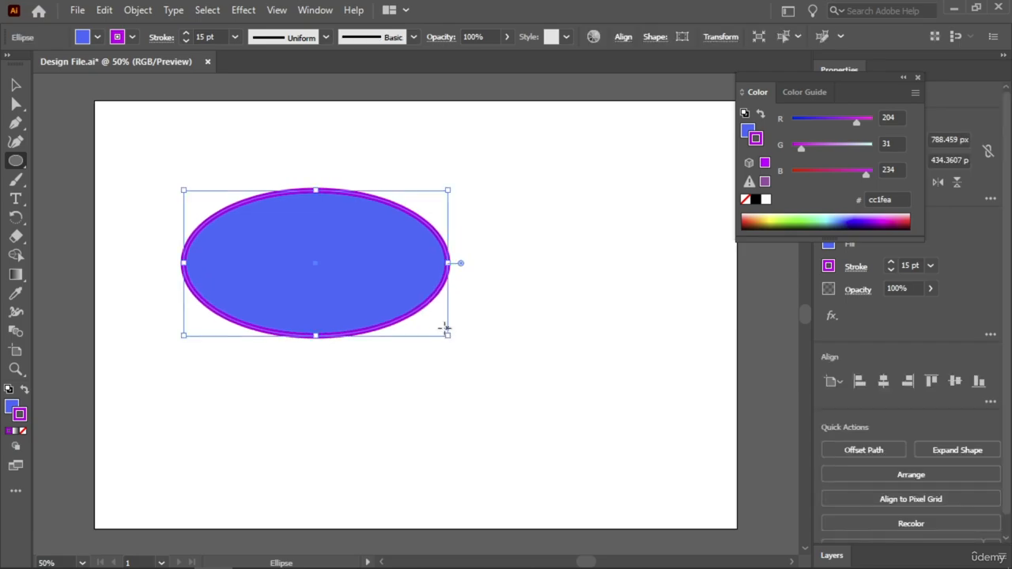
{"action": "left_click_drag", "start_coordinate": [528, 145], "coordinate": [590, 279]}
{"action": "left_click_drag", "start_coordinate": [436, 364], "coordinate": [618, 479]}
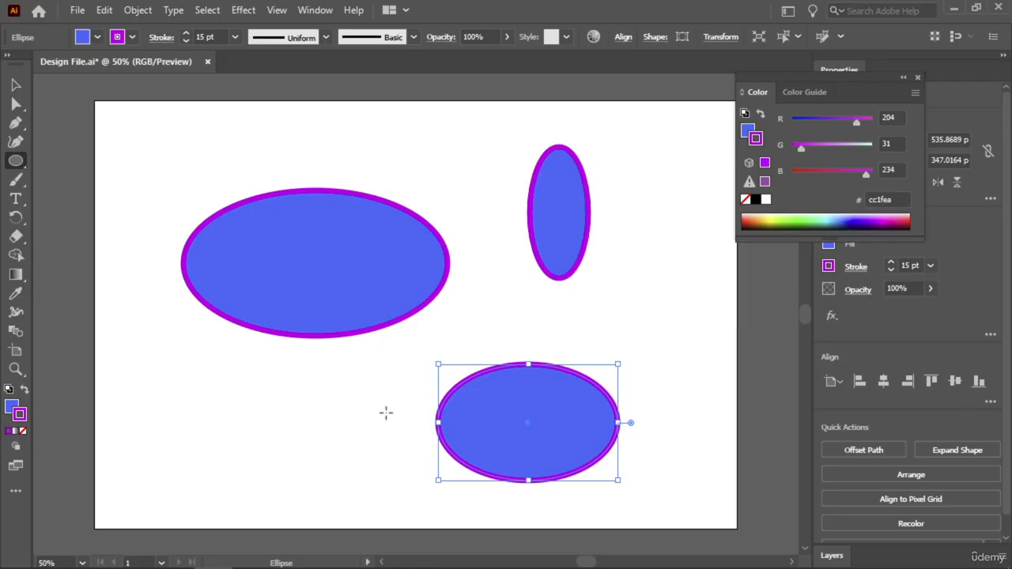
Undo the drawing of the three ellipses.
{"action": "key", "text": "ctrl+z"}
{"action": "key", "text": "ctrl+z"}
{"action": "key", "text": "ctrl+z"}
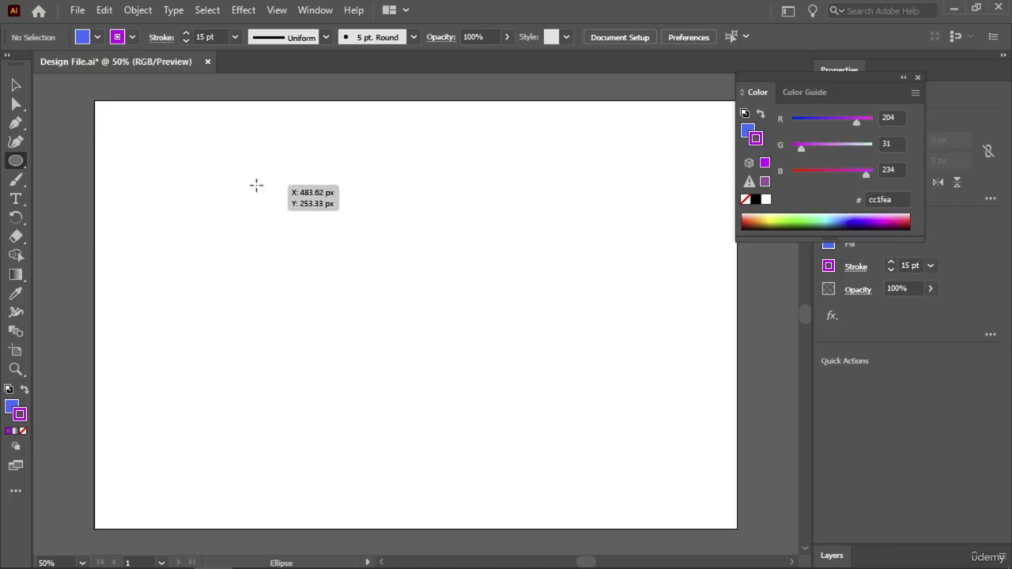
Draw a perfect circle about 713 px in diameter and an ellipse about 677 px wide overlapping its upper-right part.
{"action": "left_click_drag", "start_coordinate": [255, 185], "coordinate": [495, 357]}
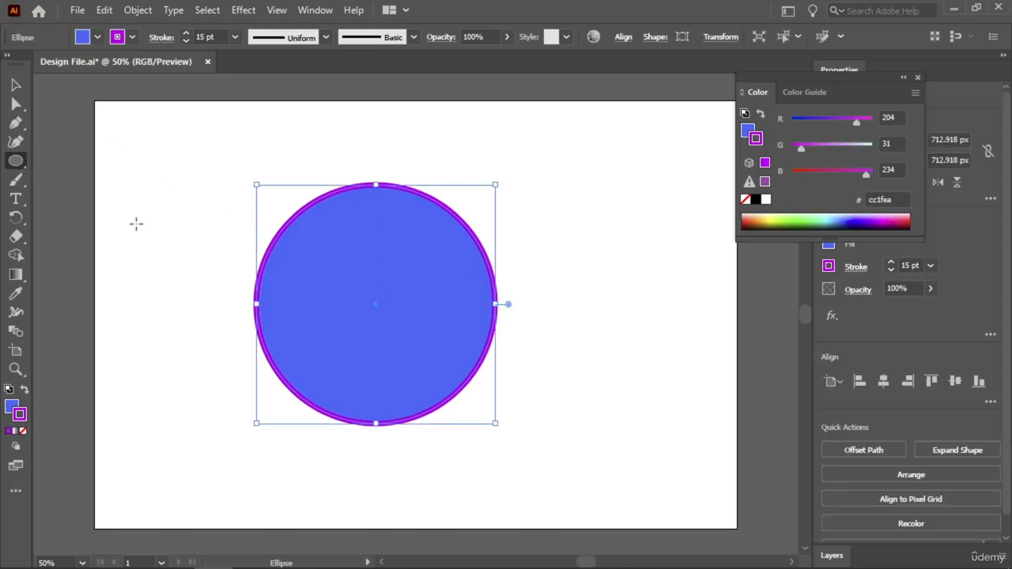
{"action": "left_click_drag", "start_coordinate": [396, 288], "coordinate": [624, 137]}
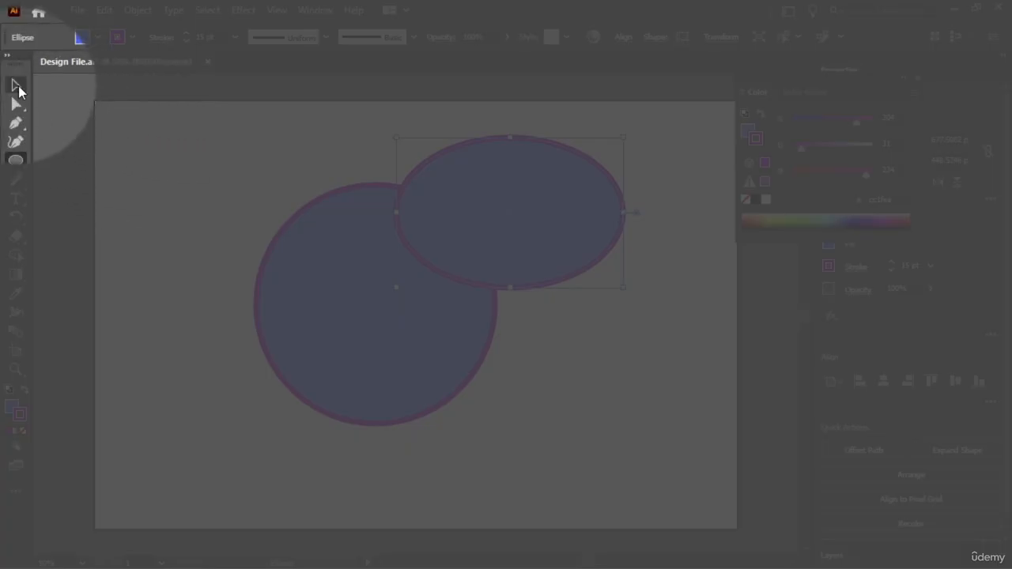
Reposition the circle and the ellipse on the artboard, and delete both shapes.
{"action": "left_click", "coordinate": [17, 85]}
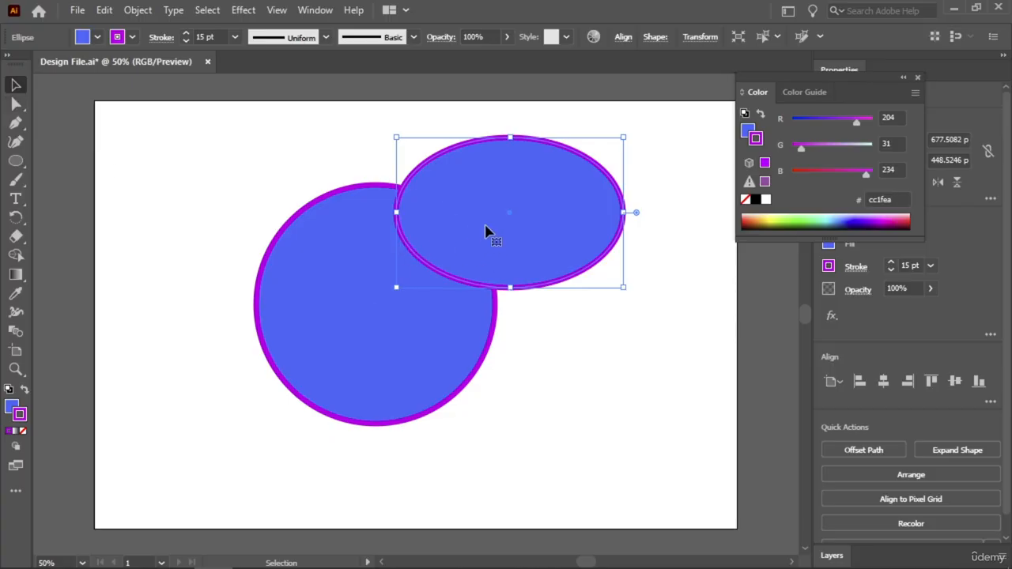
{"action": "left_click_drag", "start_coordinate": [488, 230], "coordinate": [511, 391]}
{"action": "left_click", "coordinate": [406, 147]}
{"action": "left_click_drag", "start_coordinate": [427, 190], "coordinate": [626, 364]}
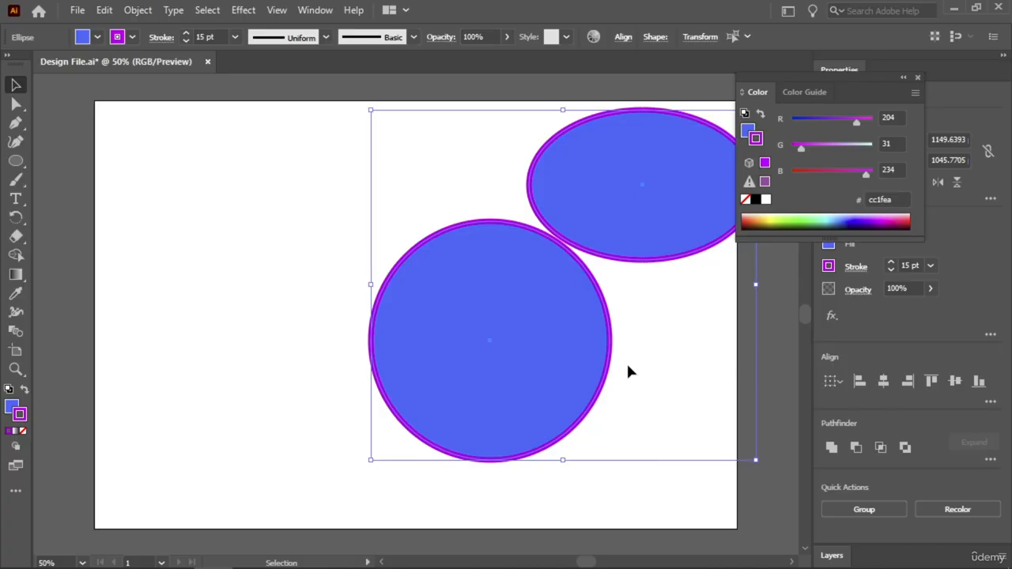
{"action": "key", "text": "Delete"}
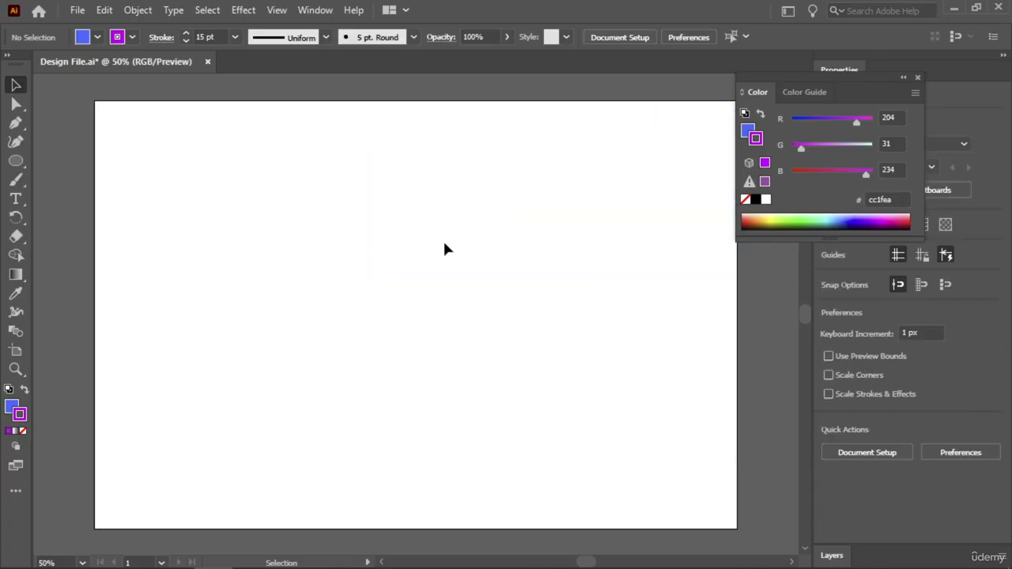
Draw a slightly rotated hexagon about 491 by 534 px in the upper-left part of the artboard with the Polygon tool.
{"action": "right_click", "coordinate": [16, 162]}
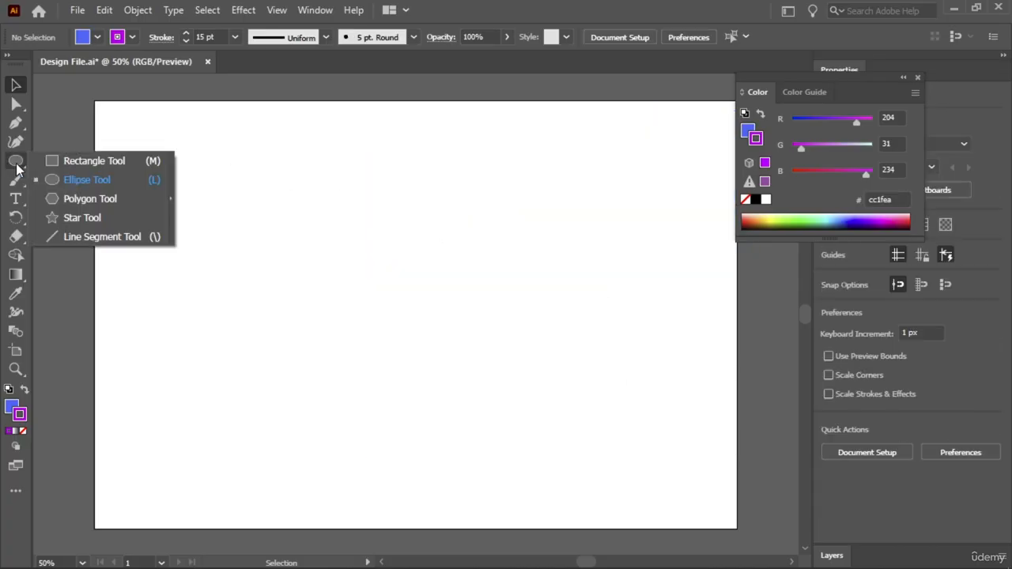
{"action": "left_click", "coordinate": [90, 199]}
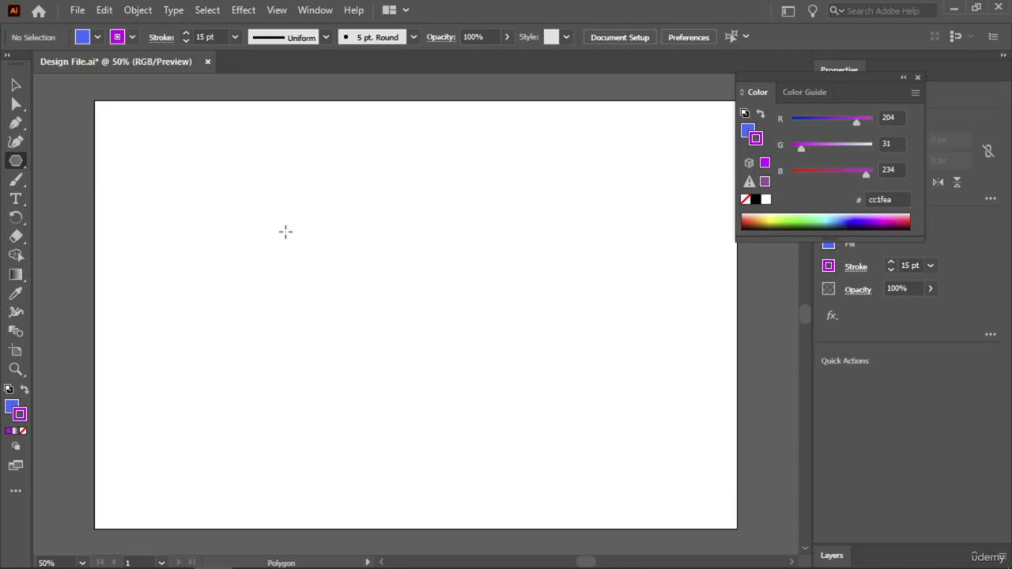
{"action": "left_click_drag", "start_coordinate": [289, 236], "coordinate": [363, 292]}
{"action": "key", "text": "v"}
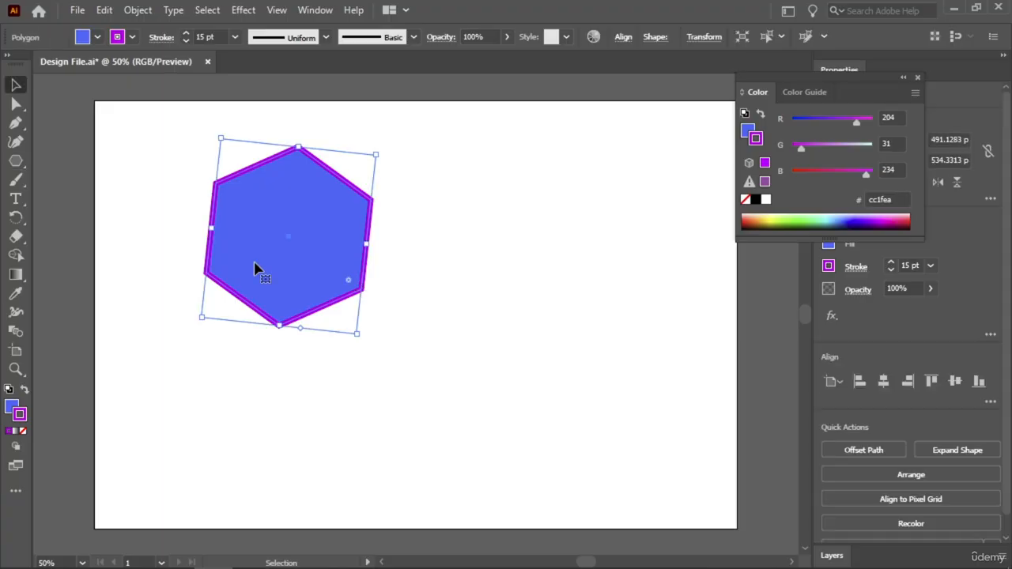
Draw a second polygon beside the hexagon, varying its number of sides down to three for an upright triangle about 469 by 408 px.
{"action": "left_click", "coordinate": [16, 161]}
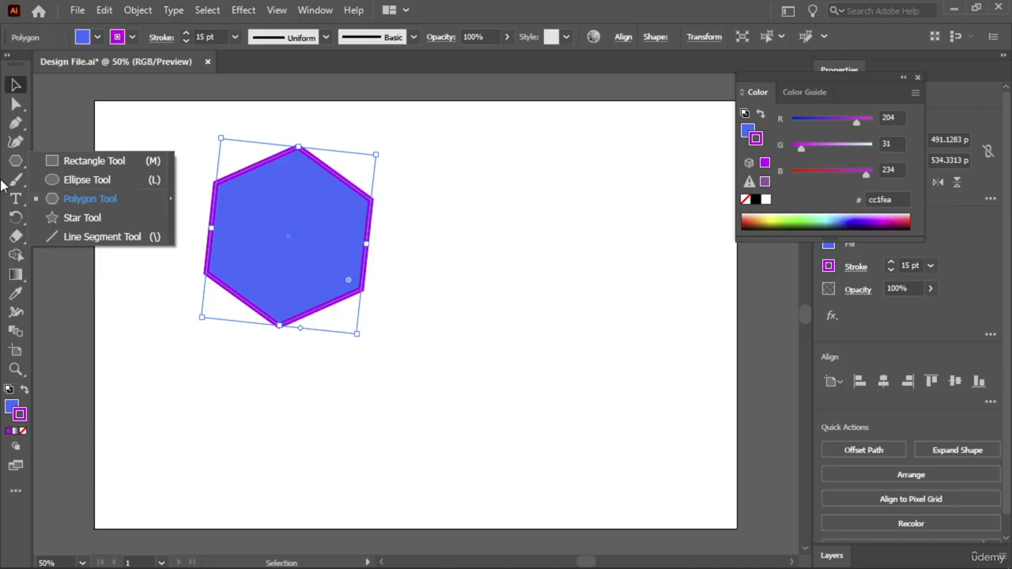
{"action": "left_click", "coordinate": [71, 200]}
{"action": "left_click_drag", "start_coordinate": [509, 259], "coordinate": [569, 311]}
{"action": "key", "text": "Up"}
{"action": "key", "text": "Up"}
{"action": "key", "text": "Up"}
{"action": "key", "text": "Up"}
{"action": "key", "text": "Up"}
{"action": "key", "text": "Up"}
{"action": "key", "text": "Down"}
{"action": "key", "text": "Down"}
{"action": "key", "text": "Down"}
{"action": "key", "text": "Down"}
{"action": "key", "text": "Down"}
{"action": "key", "text": "Down"}
{"action": "key", "text": "Down"}
{"action": "key", "text": "Down"}
{"action": "key", "text": "Down"}
Draw a five-pointed star below the hexagon and triangle with the Star tool, and clear the selection.
{"action": "left_click", "coordinate": [15, 160]}
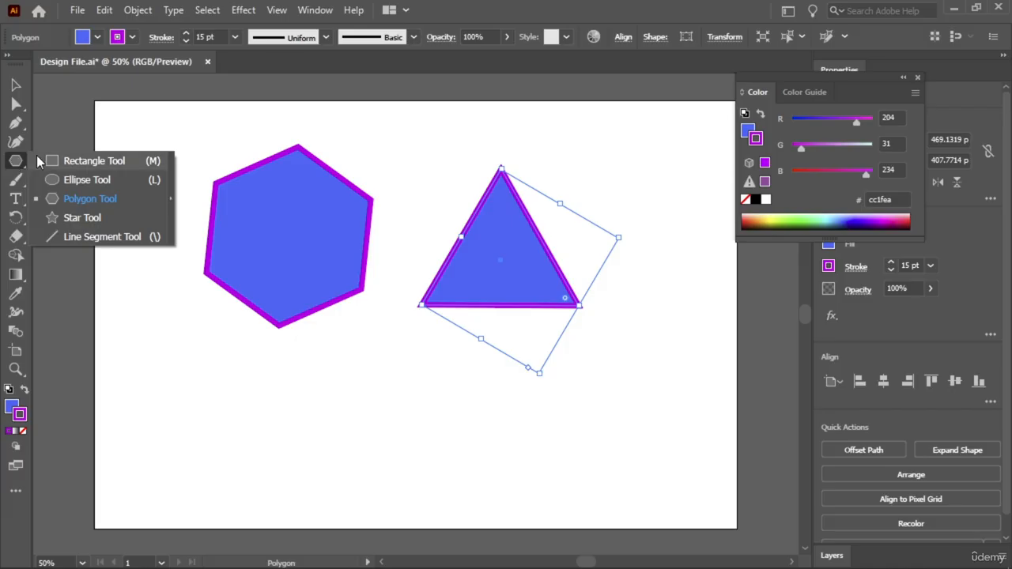
{"action": "left_click", "coordinate": [74, 223]}
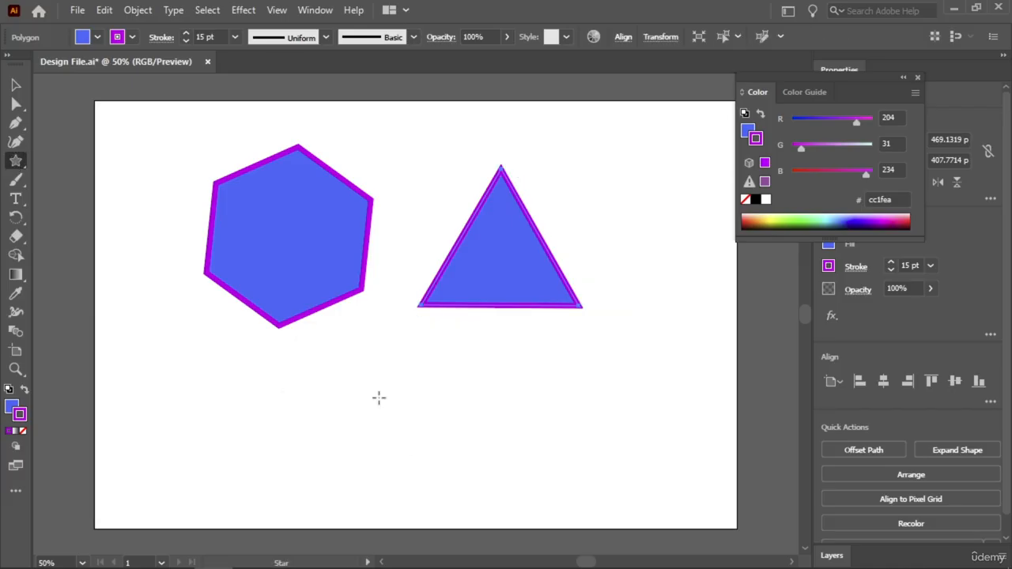
{"action": "left_click_drag", "start_coordinate": [377, 398], "coordinate": [431, 469]}
{"action": "key", "text": "v"}
{"action": "left_click", "coordinate": [613, 156]}
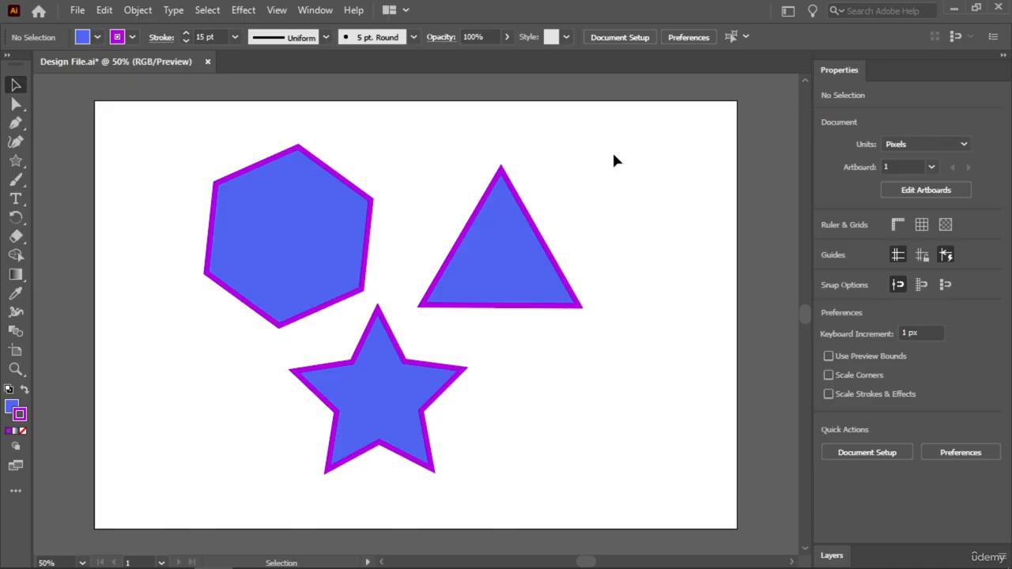